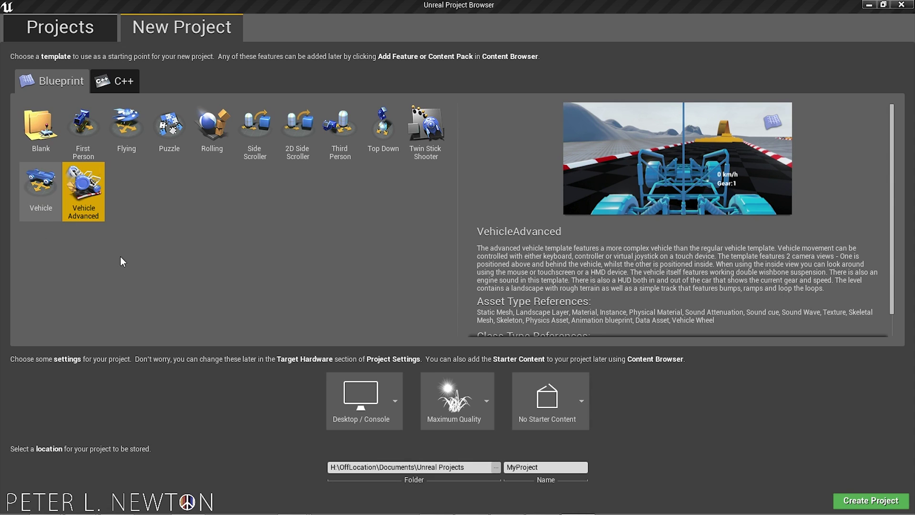
Scroll through the Tegra Android Development Pack page, then bring up the Android SDK Manager.
{"action": "mouse_move", "coordinate": [90, 508]}
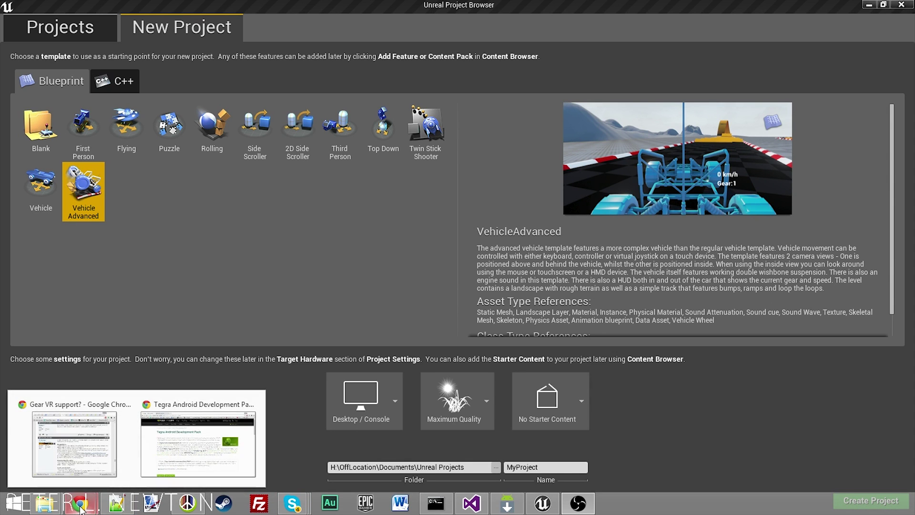
{"action": "left_click", "coordinate": [185, 451]}
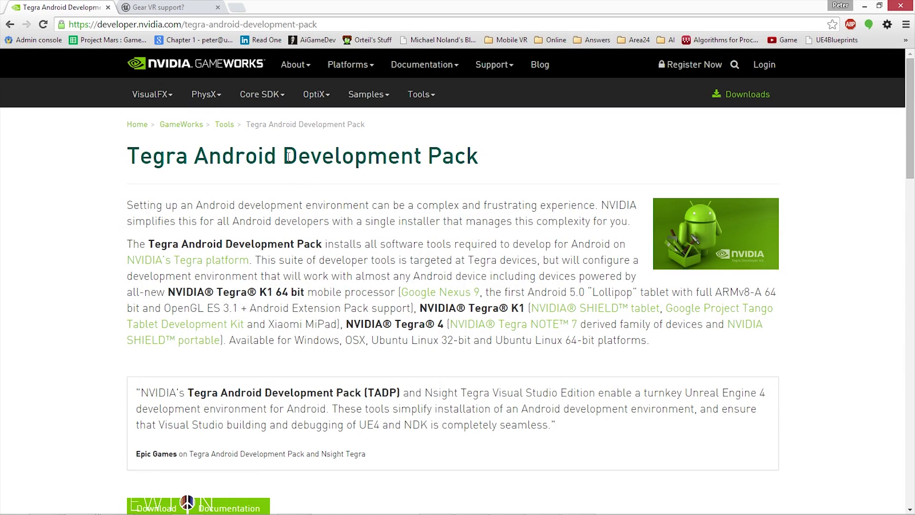
{"action": "scroll", "coordinate": [208, 137], "scroll_direction": "down", "scroll_amount": 2}
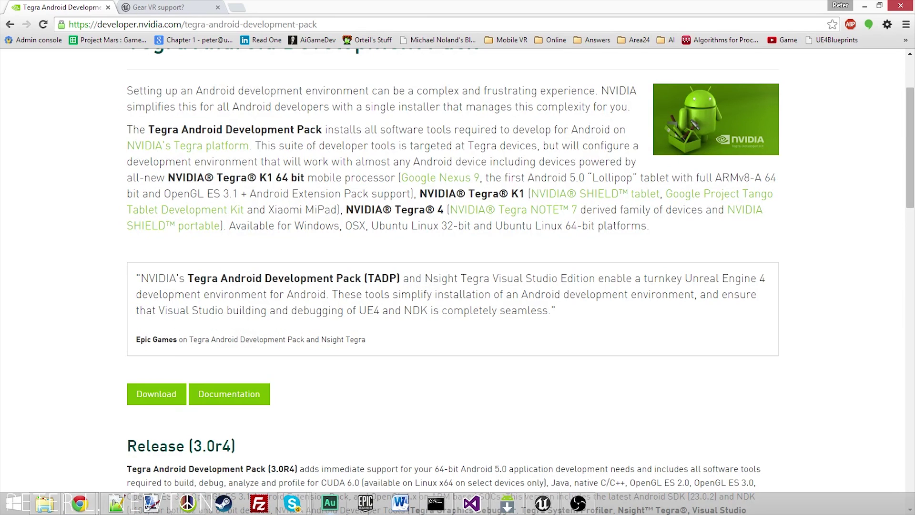
{"action": "mouse_move", "coordinate": [454, 496]}
{"action": "left_click", "coordinate": [508, 503]}
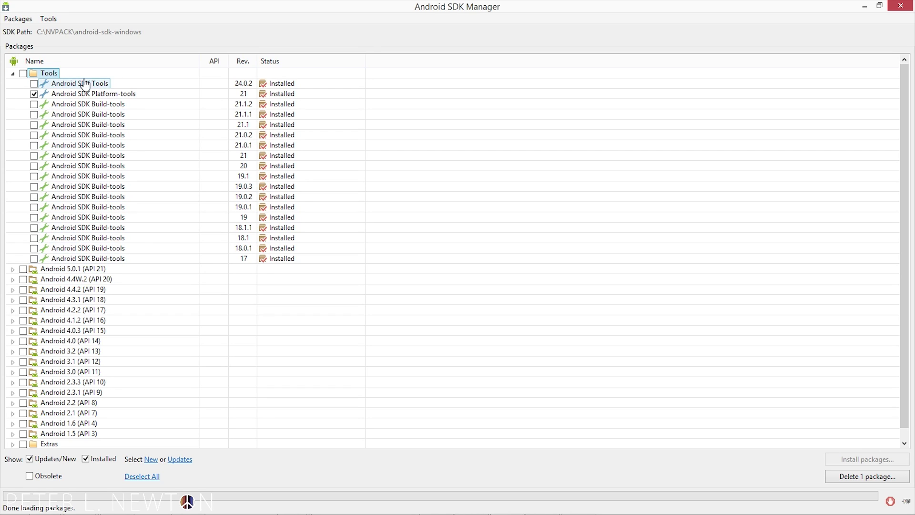
Check all 18 Tools packages in the SDK Manager and restore its window to a smaller size.
{"action": "left_click", "coordinate": [23, 73]}
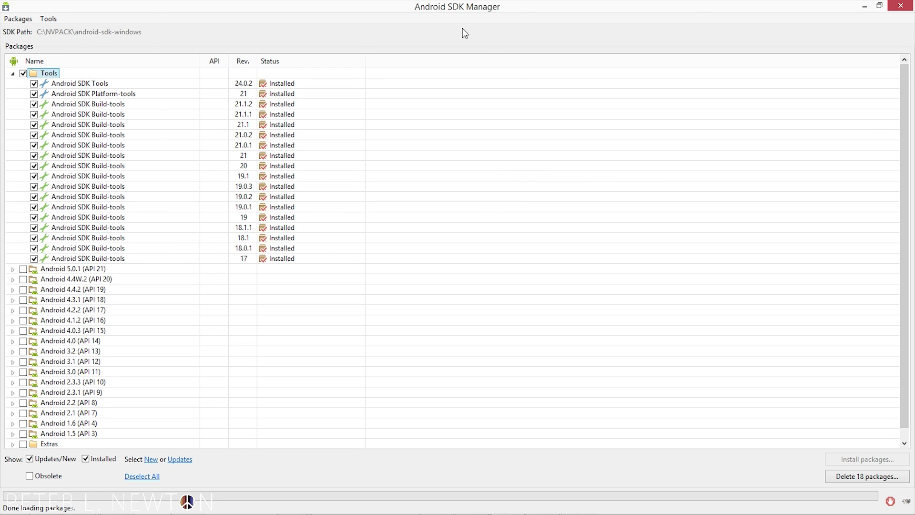
{"action": "double_click", "coordinate": [460, 7]}
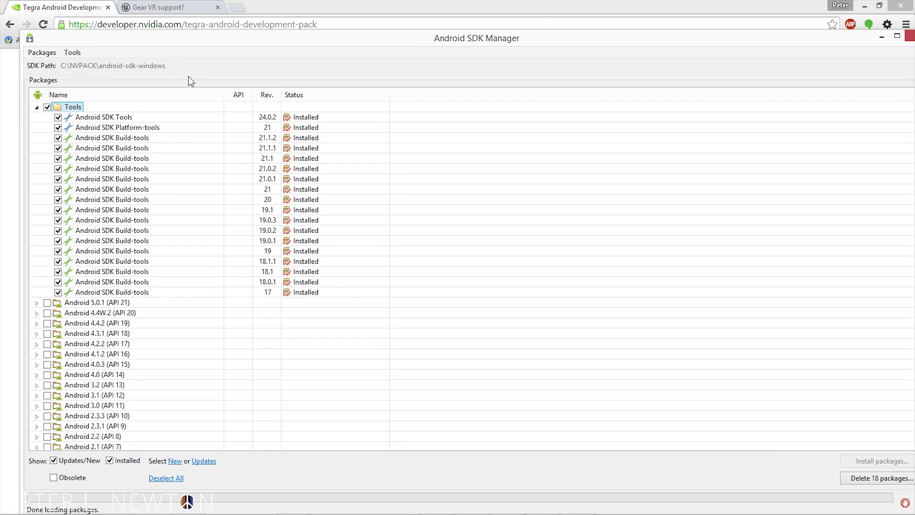
Browse File Explorer to C:\NVPACK\android-sdk-windows, then minimize the window.
{"action": "mouse_move", "coordinate": [57, 506]}
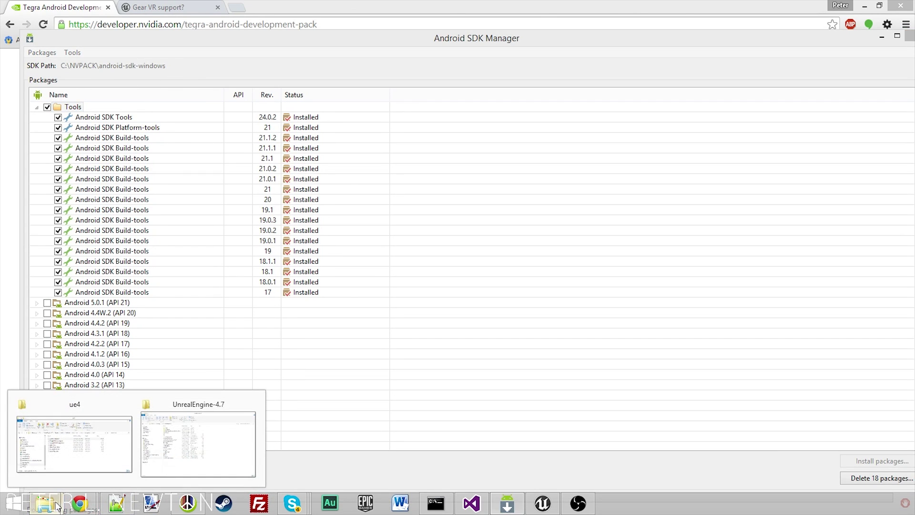
{"action": "left_click", "coordinate": [191, 456]}
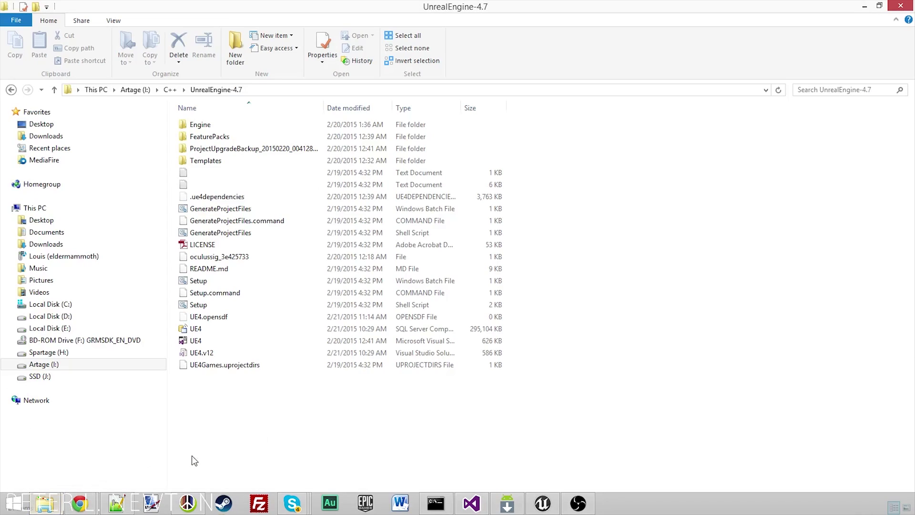
{"action": "left_click", "coordinate": [90, 303]}
{"action": "left_click", "coordinate": [212, 140]}
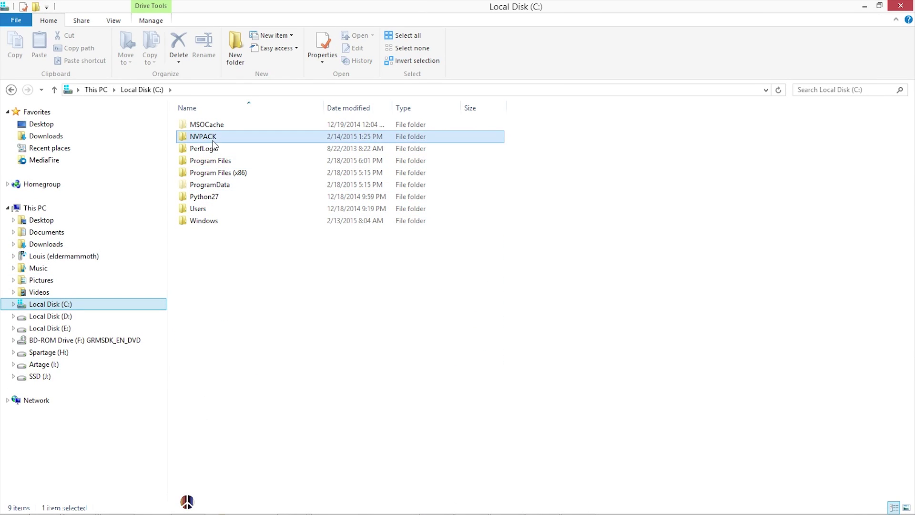
{"action": "double_click", "coordinate": [212, 142]}
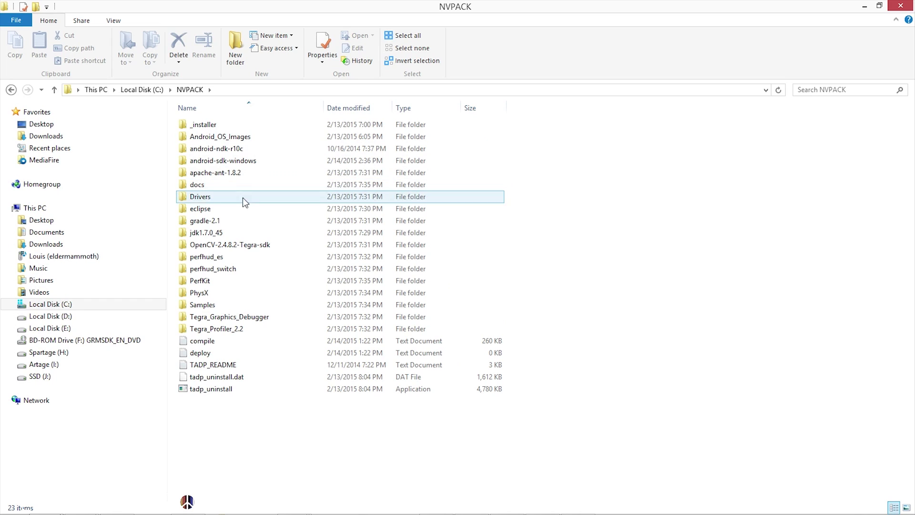
{"action": "double_click", "coordinate": [243, 165]}
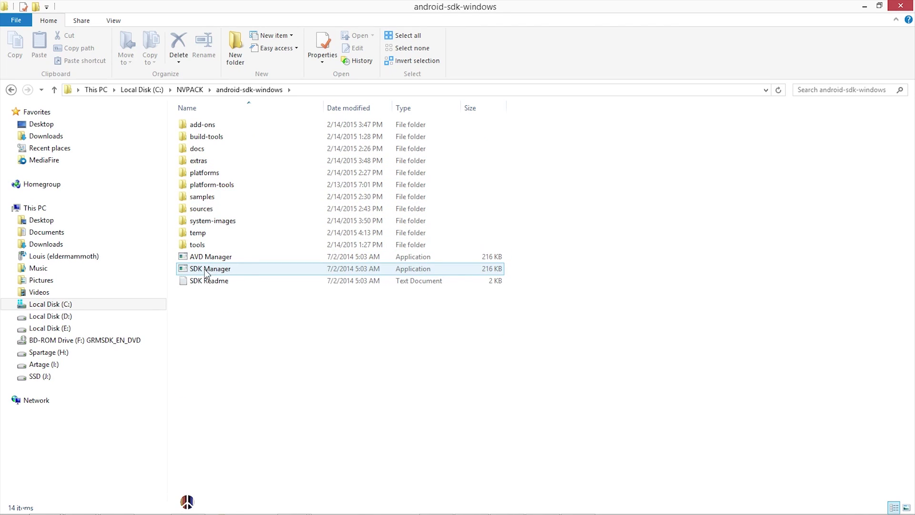
{"action": "left_click", "coordinate": [864, 6]}
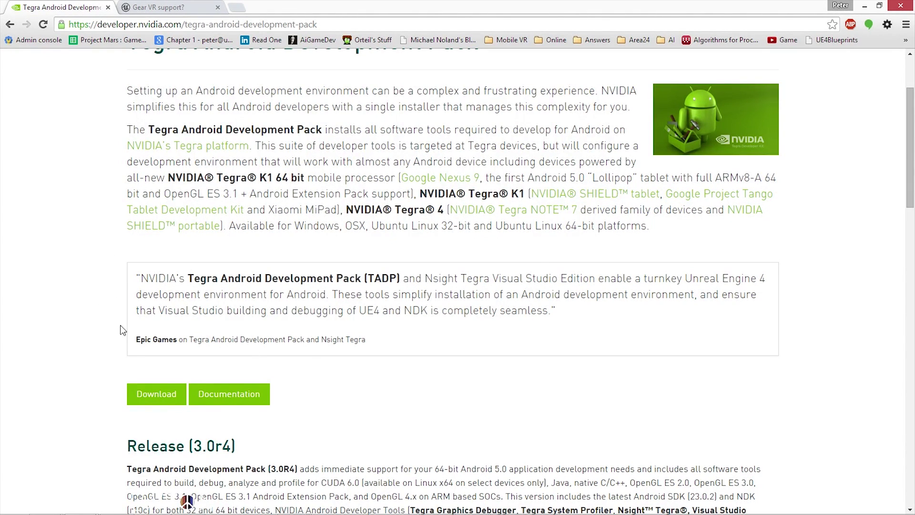
Load developer.oculus.com/tools/osig in a new tab and place a command prompt over it.
{"action": "scroll", "coordinate": [193, 259], "scroll_direction": "up", "scroll_amount": 2}
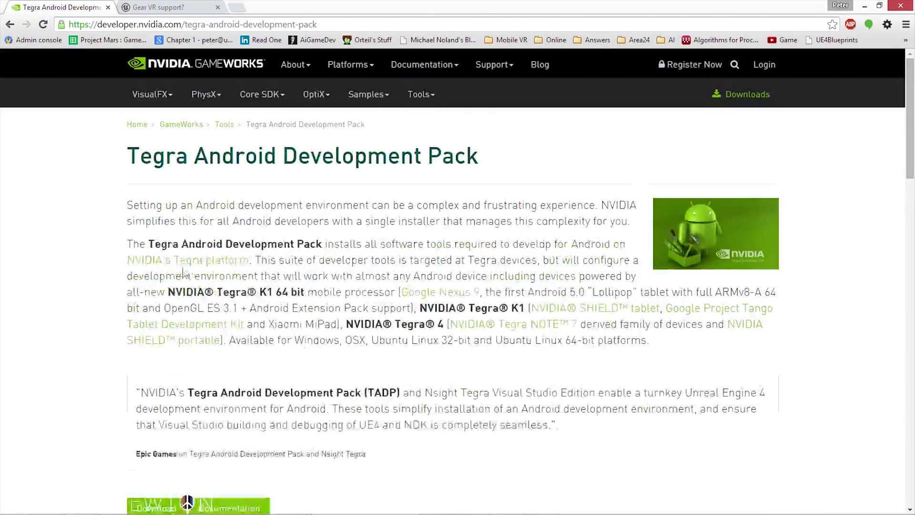
{"action": "scroll", "coordinate": [183, 273], "scroll_direction": "down", "scroll_amount": 2}
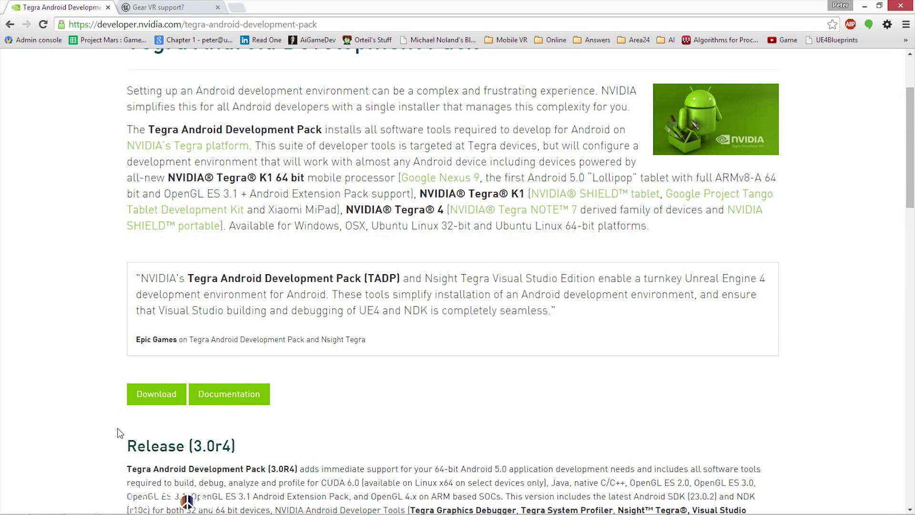
{"action": "scroll", "coordinate": [200, 296], "scroll_direction": "up", "scroll_amount": 2}
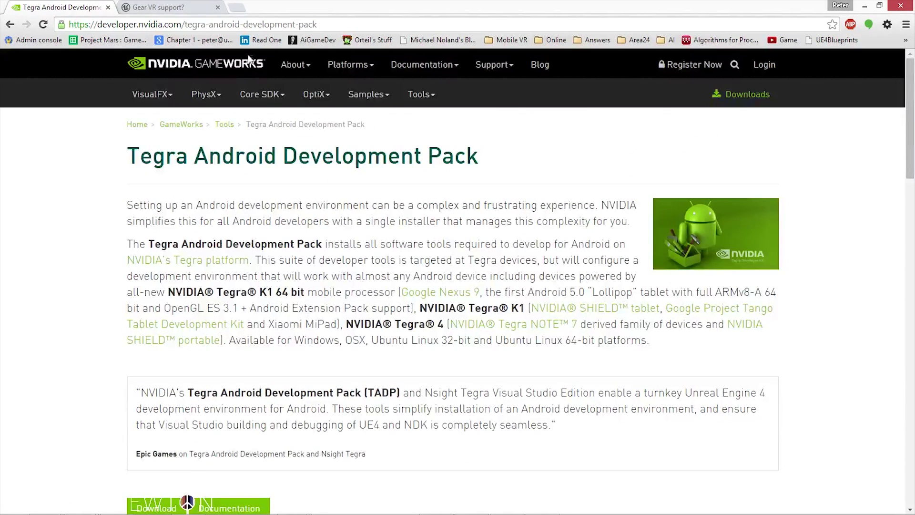
{"action": "left_click", "coordinate": [237, 7]}
{"action": "type", "text": "https://developer.oculus.com/tools/osig/"}
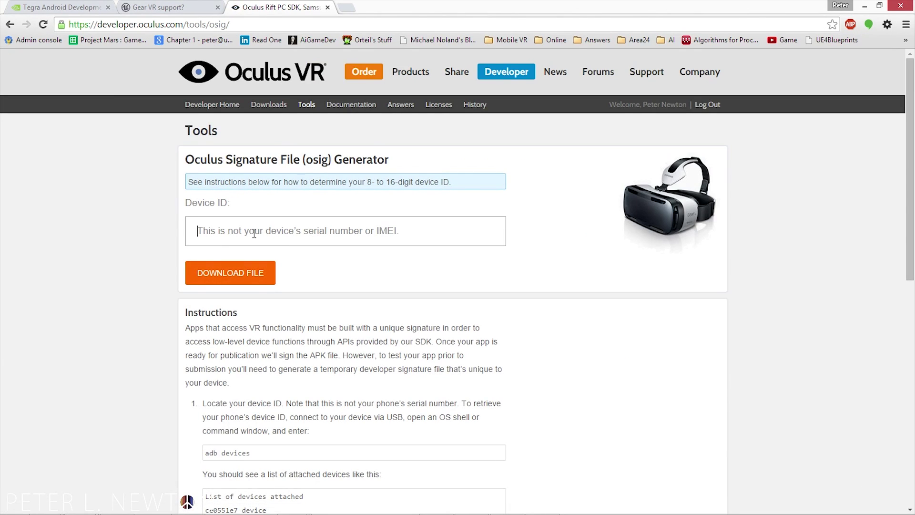
{"action": "left_click", "coordinate": [221, 232]}
{"action": "key", "text": "alt+Tab"}
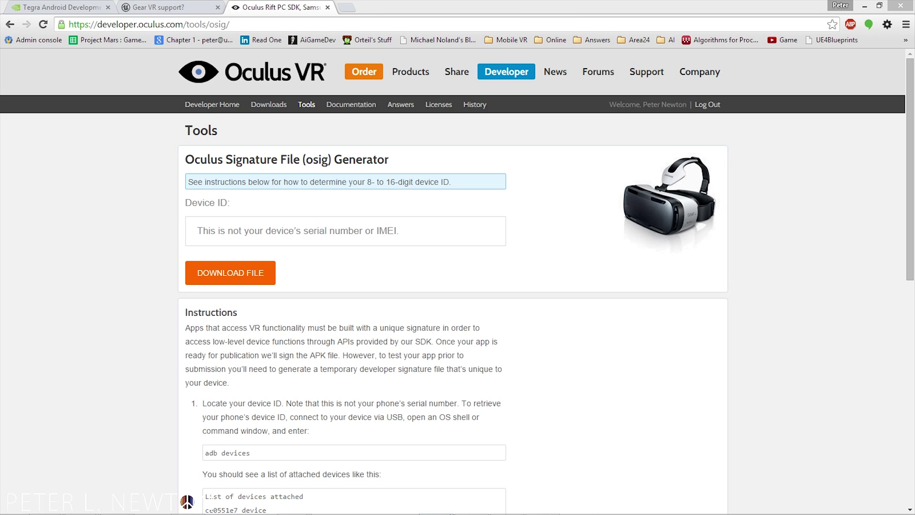
{"action": "left_click_drag", "start_coordinate": [0, 251], "coordinate": [651, 188]}
Run adb devices in the command prompt to list the connected phone.
{"action": "type", "text": "ad"}
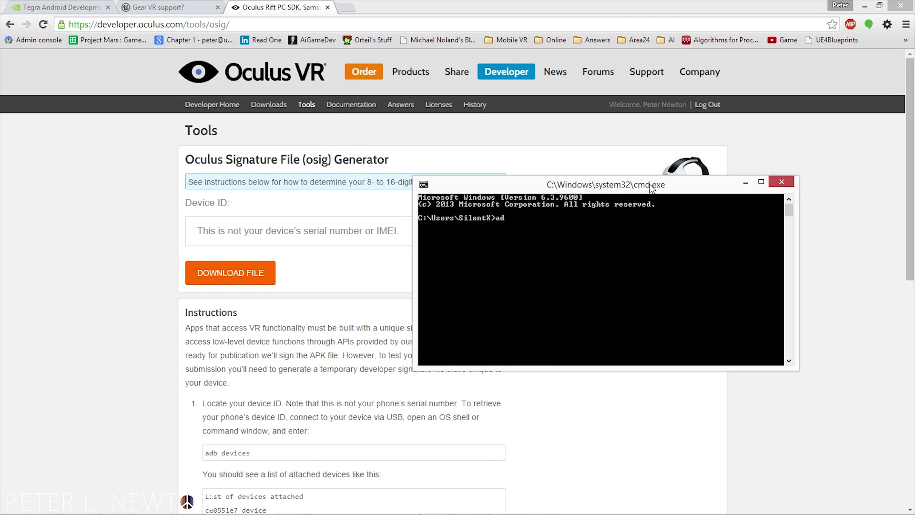
{"action": "type", "text": "b list devices"}
{"action": "key", "text": "Return"}
{"action": "key", "text": "ctrl+d"}
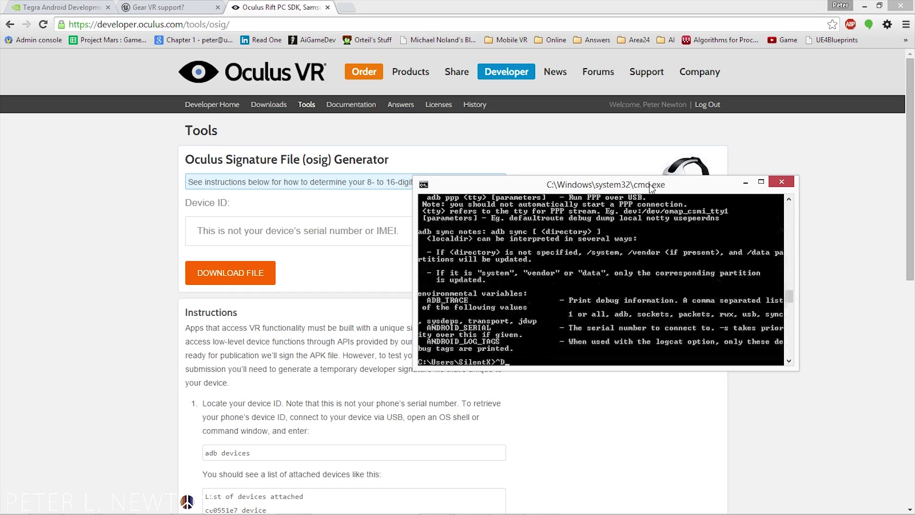
{"action": "key", "text": "BackSpace"}
{"action": "type", "text": "adb"}
{"action": "key", "text": "BackSpace"}
{"action": "key", "text": "BackSpace"}
{"action": "key", "text": "BackSpace"}
{"action": "type", "text": "db devices"}
{"action": "key", "text": "Return"}
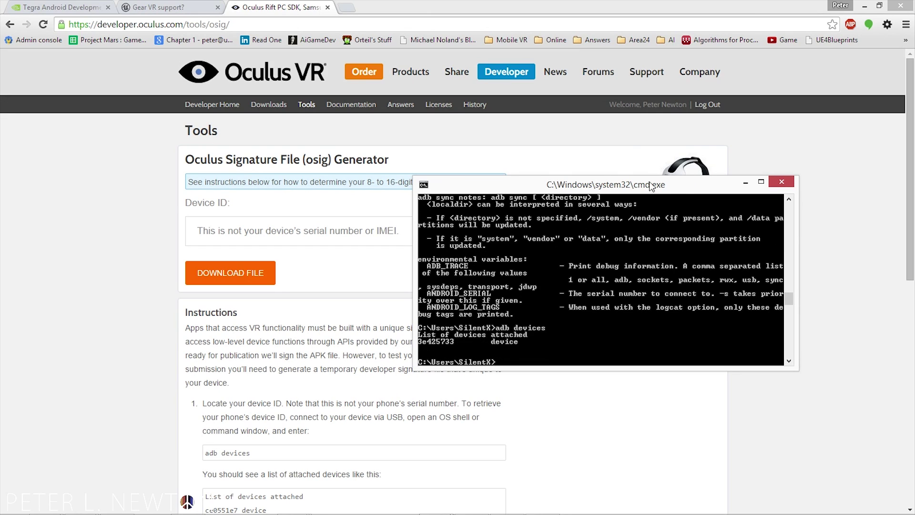
Mark and copy the phone's device ID from the console output.
{"action": "right_click", "coordinate": [453, 339]}
{"action": "left_click", "coordinate": [476, 348]}
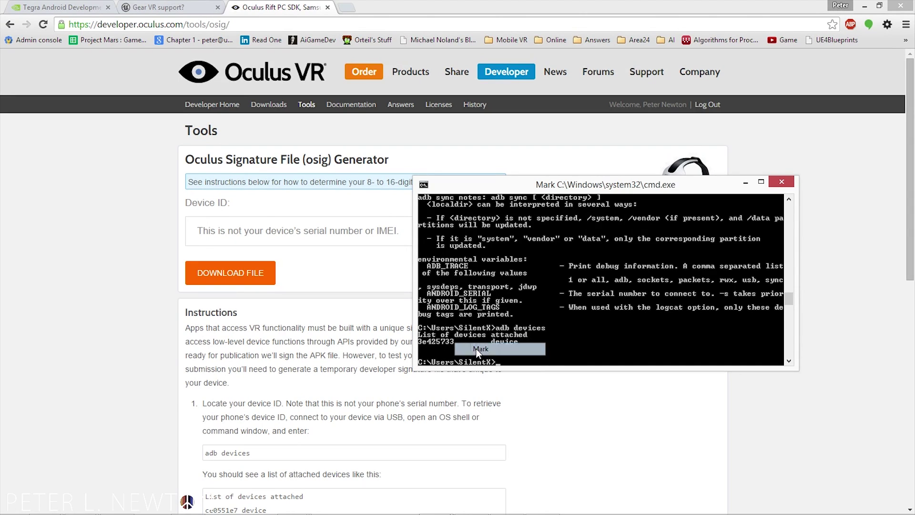
{"action": "left_click_drag", "start_coordinate": [453, 341], "coordinate": [453, 343]}
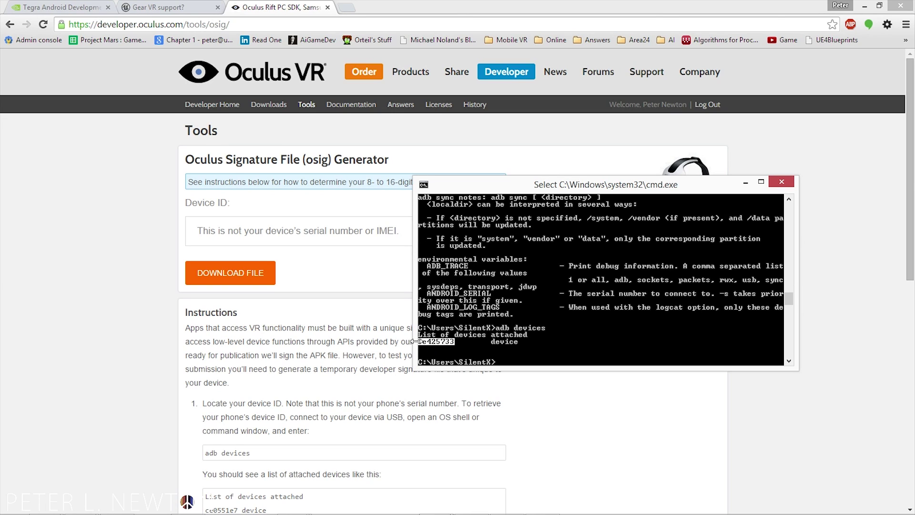
{"action": "key", "text": "Return"}
Paste the device ID into the osig generator and download the oculussig signature file.
{"action": "left_click", "coordinate": [286, 230]}
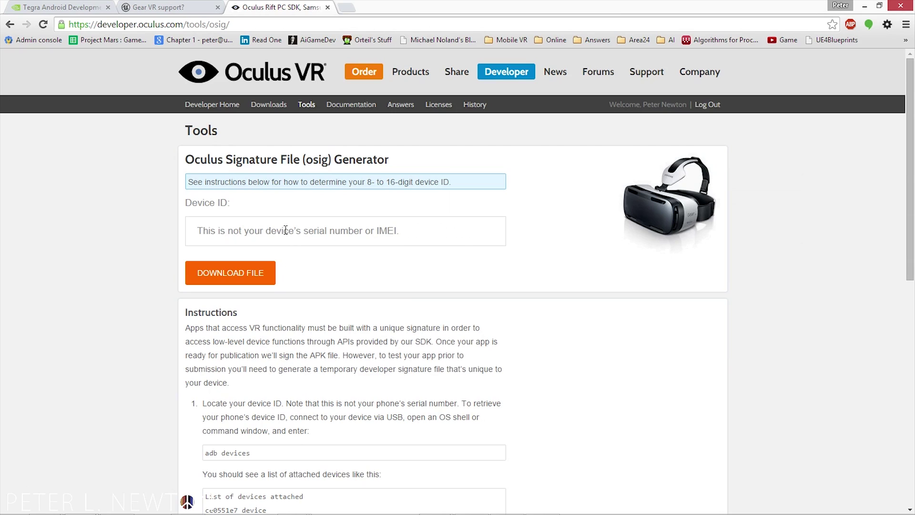
{"action": "type", "text": "3e425733"}
{"action": "left_click", "coordinate": [274, 270]}
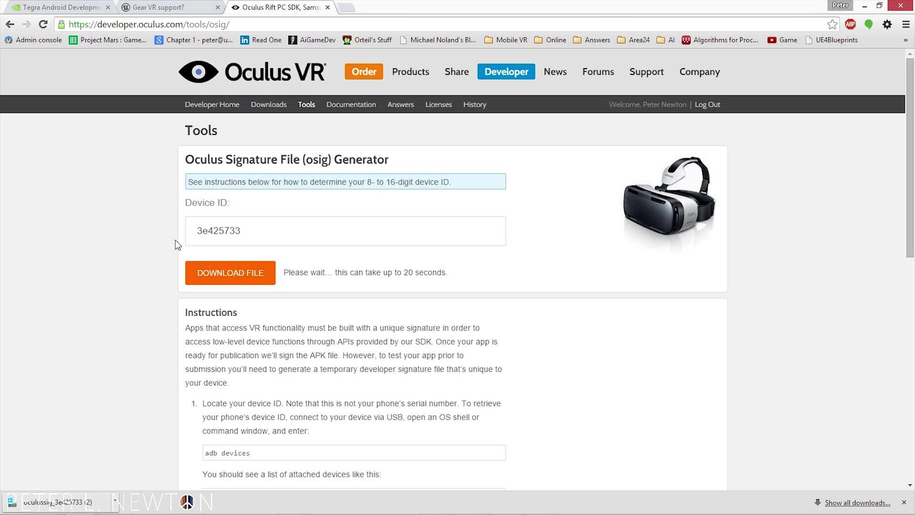
{"action": "mouse_move", "coordinate": [44, 510]}
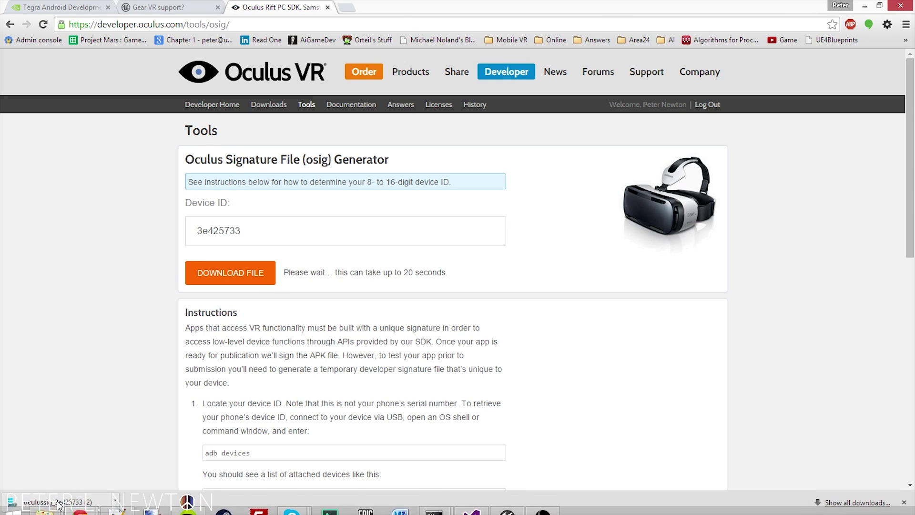
Copy the oculussig_3e425733 signature file from the UnrealEngine-4.7 folder.
{"action": "mouse_move", "coordinate": [102, 455]}
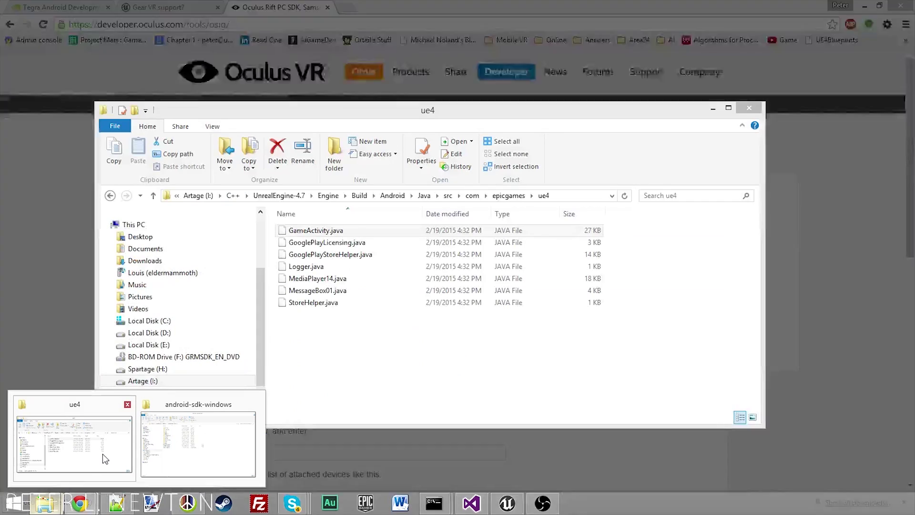
{"action": "left_click", "coordinate": [111, 452]}
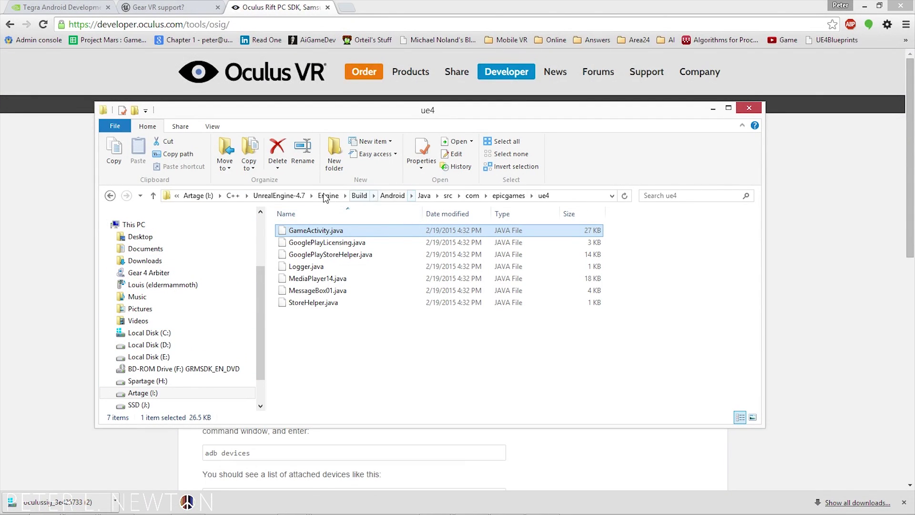
{"action": "left_click", "coordinate": [296, 196]}
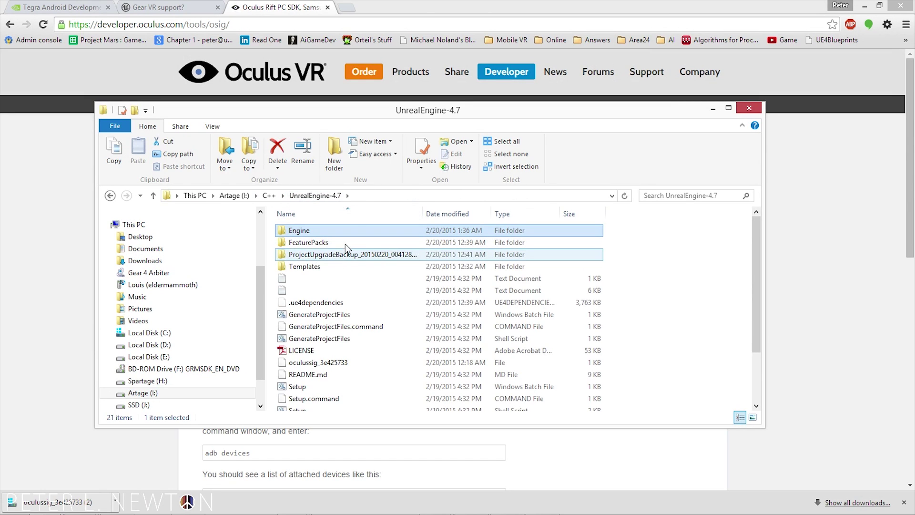
{"action": "double_click", "coordinate": [365, 114]}
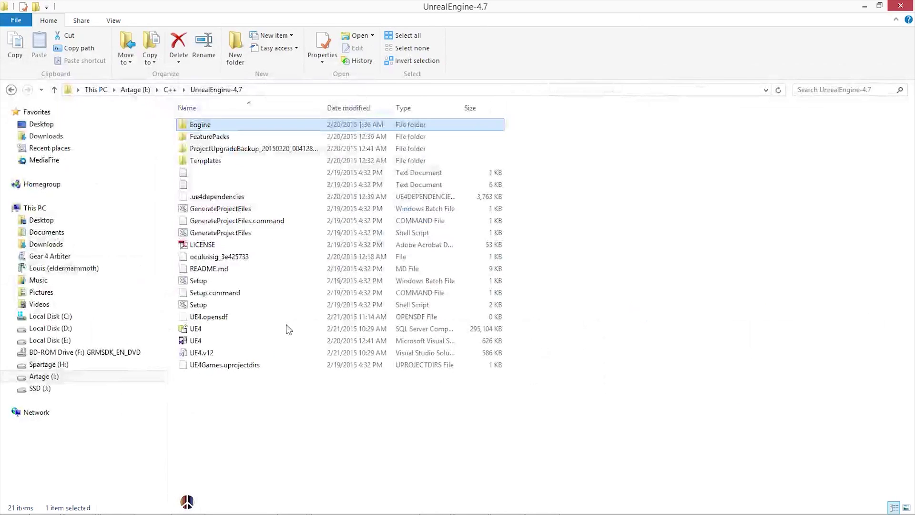
{"action": "left_click", "coordinate": [213, 258]}
{"action": "key", "text": "ctrl+c"}
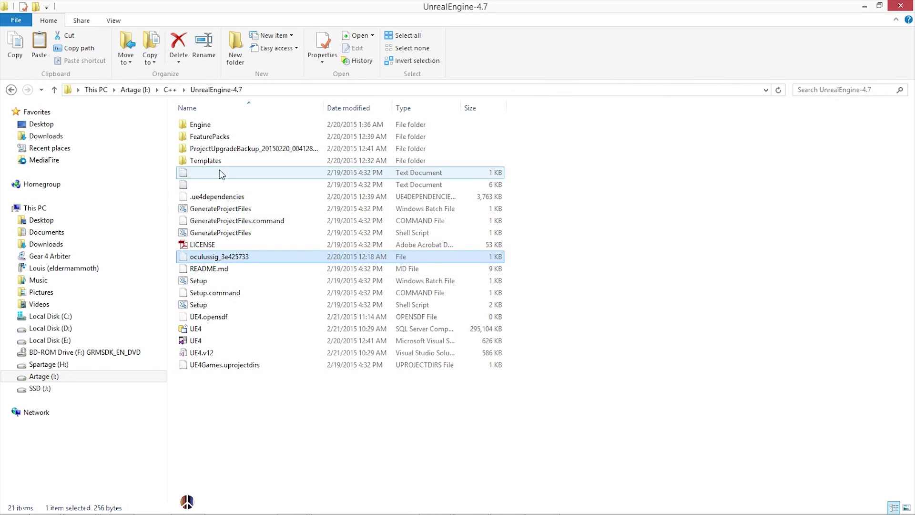
Paste the signature file into Engine\Build\Android\Java\assets.
{"action": "double_click", "coordinate": [208, 125]}
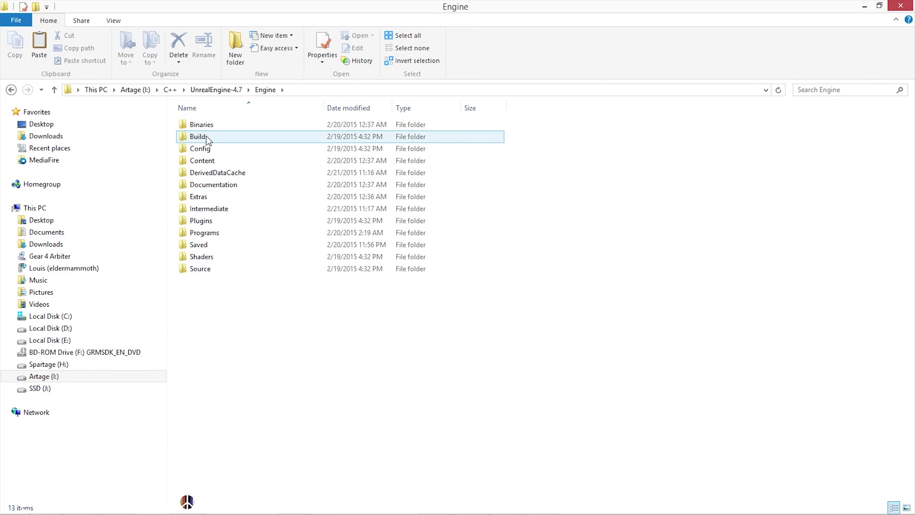
{"action": "double_click", "coordinate": [204, 136]}
{"action": "double_click", "coordinate": [208, 125]}
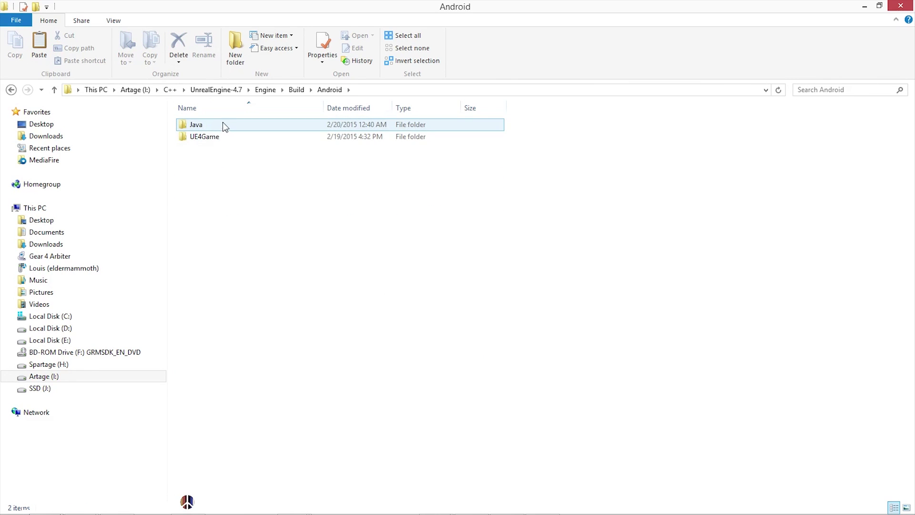
{"action": "double_click", "coordinate": [219, 125]}
{"action": "double_click", "coordinate": [216, 125]}
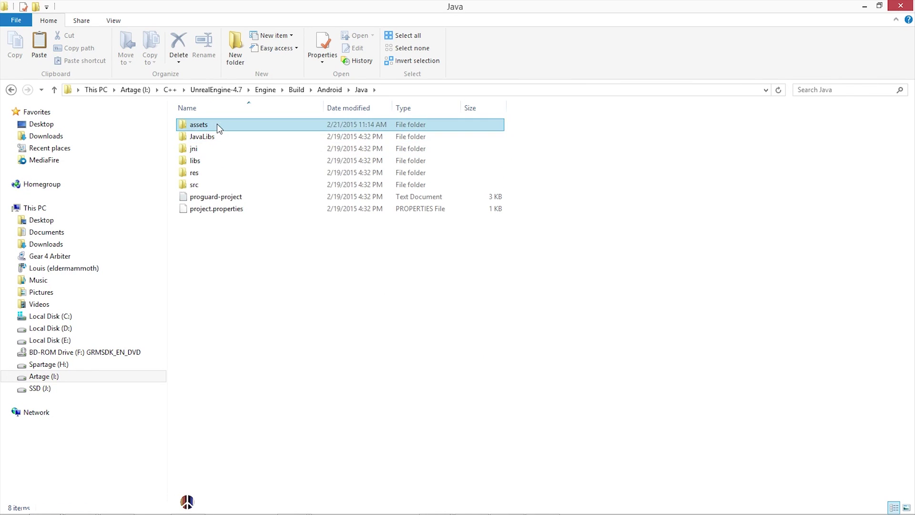
{"action": "key", "text": "ctrl+v"}
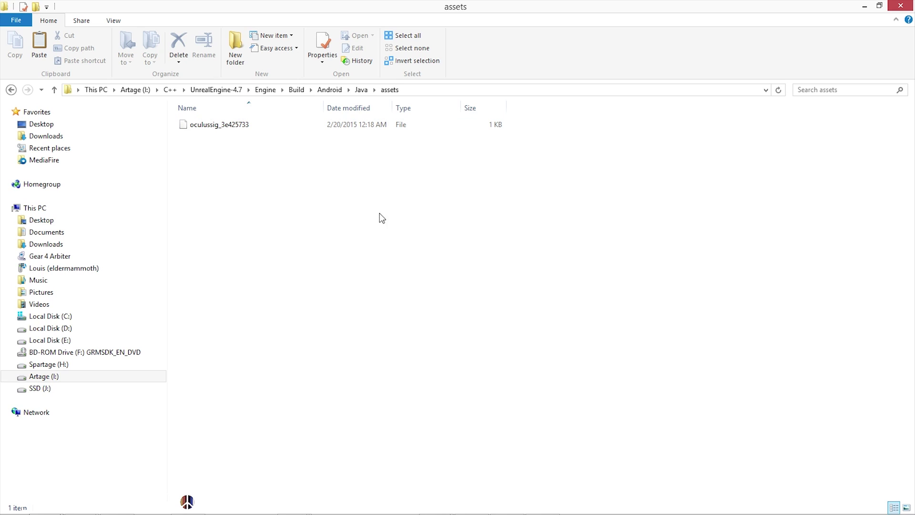
Confirm oculussig_3e425733 sits in assets, then return to the UnrealEngine-4.7 folder.
{"action": "left_click", "coordinate": [864, 6]}
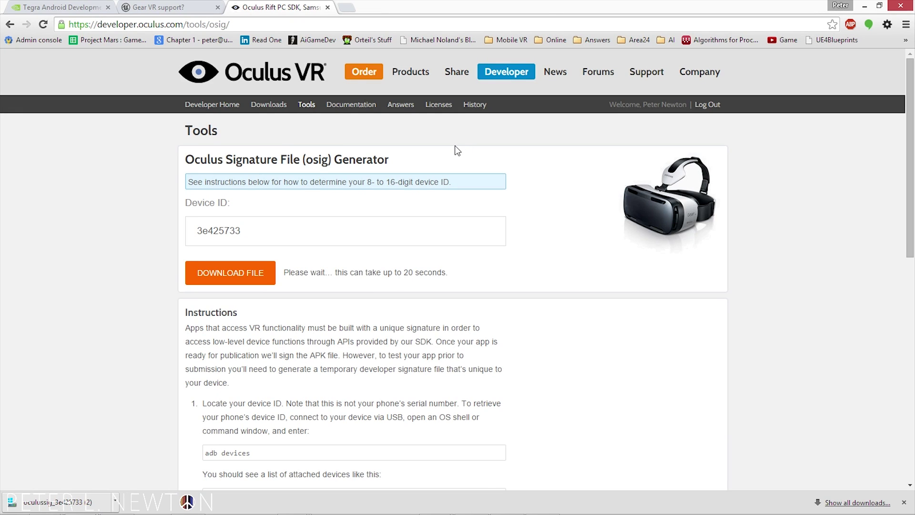
{"action": "mouse_move", "coordinate": [203, 505]}
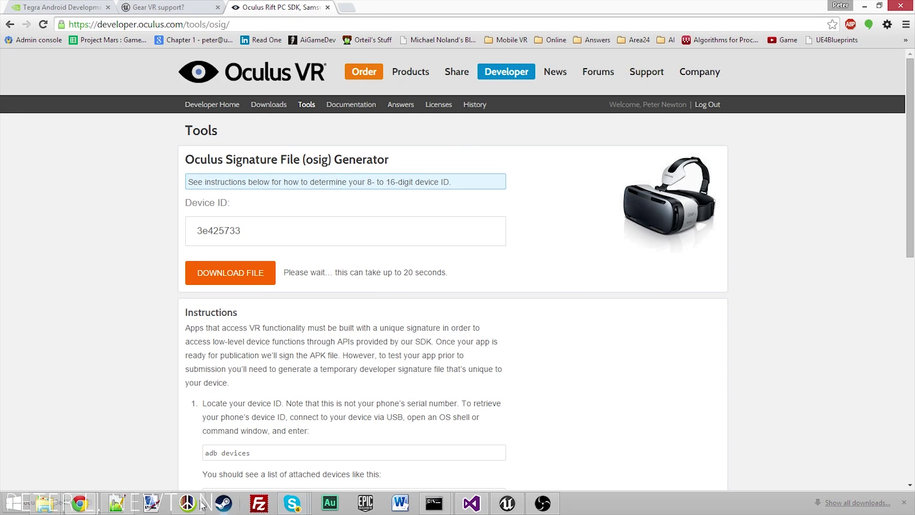
{"action": "mouse_move", "coordinate": [46, 503]}
{"action": "left_click", "coordinate": [119, 430]}
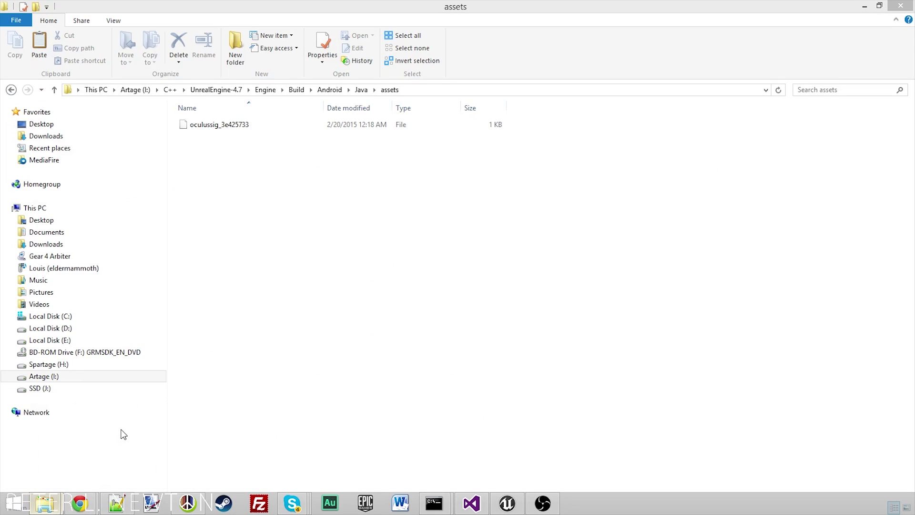
{"action": "left_click_drag", "start_coordinate": [343, 202], "coordinate": [208, 125]}
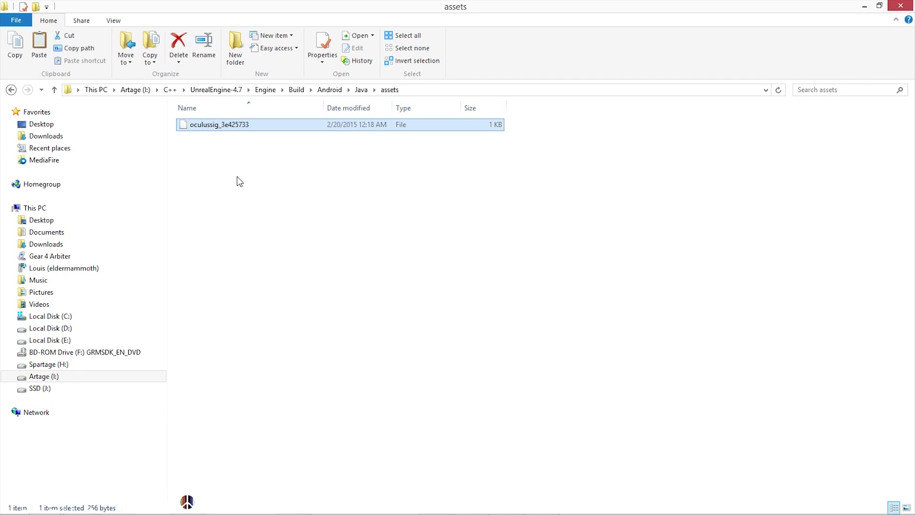
{"action": "left_click", "coordinate": [259, 191]}
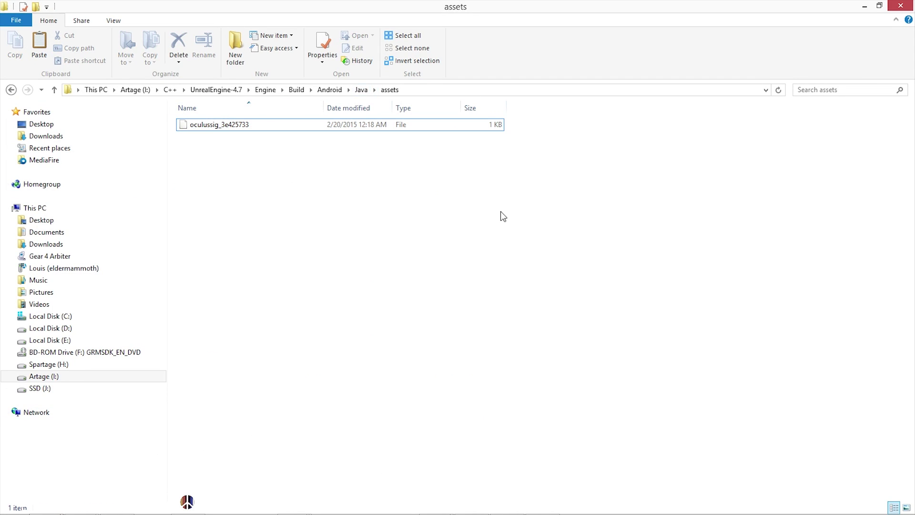
{"action": "left_click", "coordinate": [217, 89]}
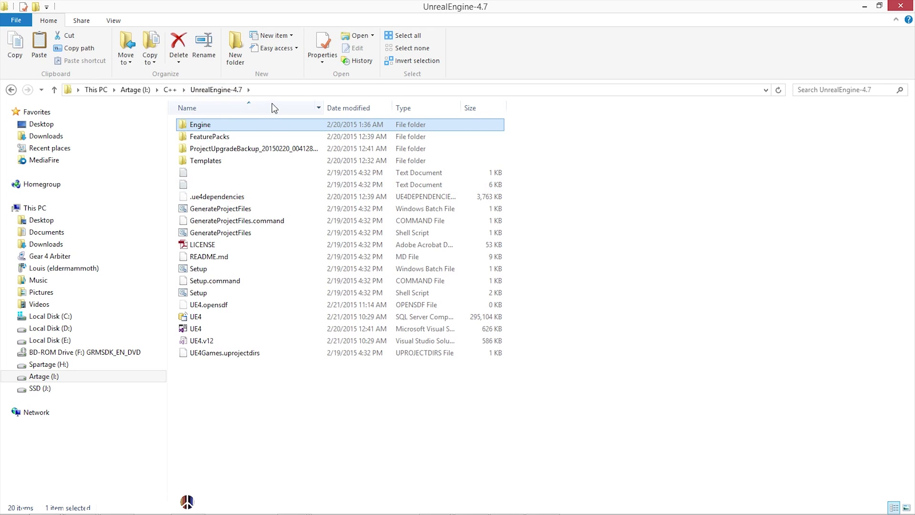
{"action": "left_click", "coordinate": [474, 505]}
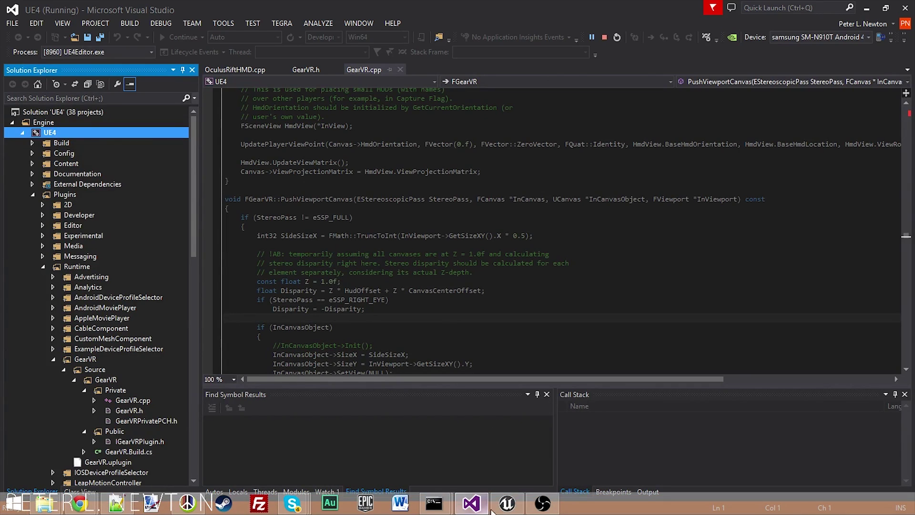
Leave Visual Studio and bring back the Unreal Project Browser's New Project page.
{"action": "left_click", "coordinate": [507, 503]}
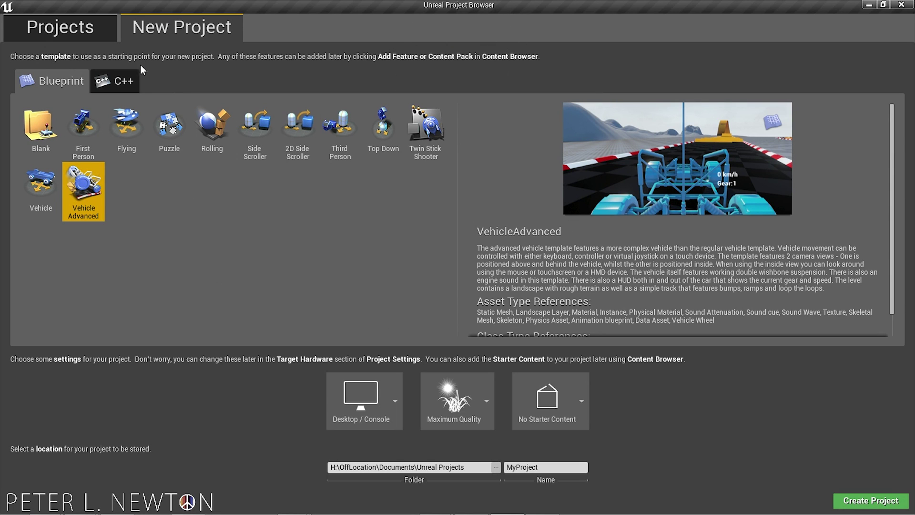
Create C++ Vehicle Advanced project MyGearVRCar: Mobile / Tablet, Scalable 3D or 2D, no starter content.
{"action": "left_click", "coordinate": [108, 85]}
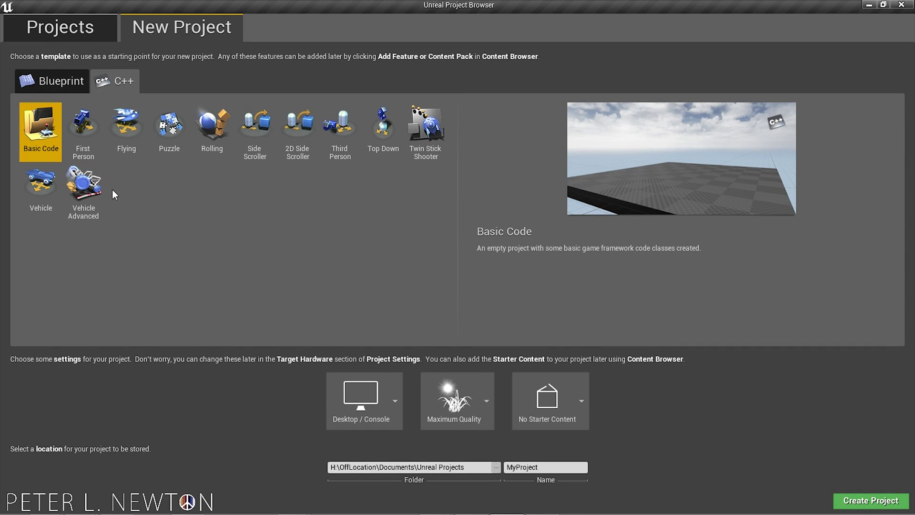
{"action": "left_click", "coordinate": [86, 212]}
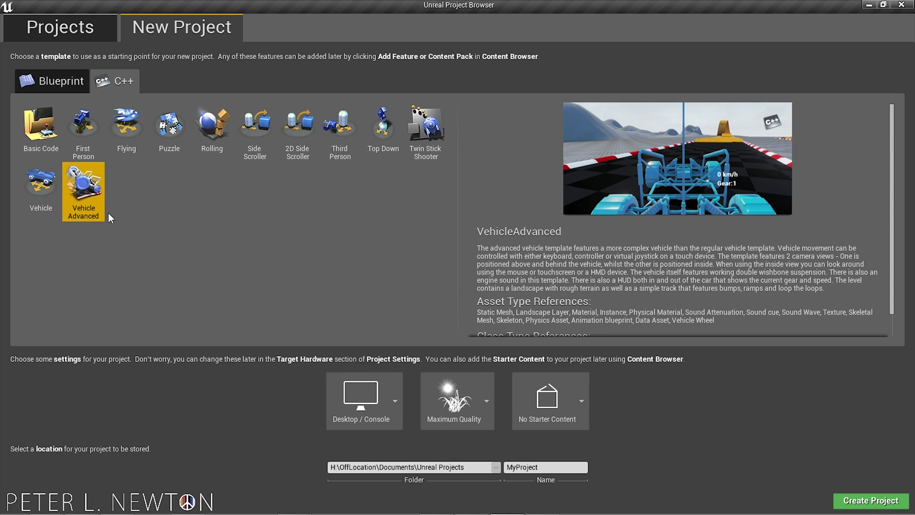
{"action": "left_click", "coordinate": [524, 414]}
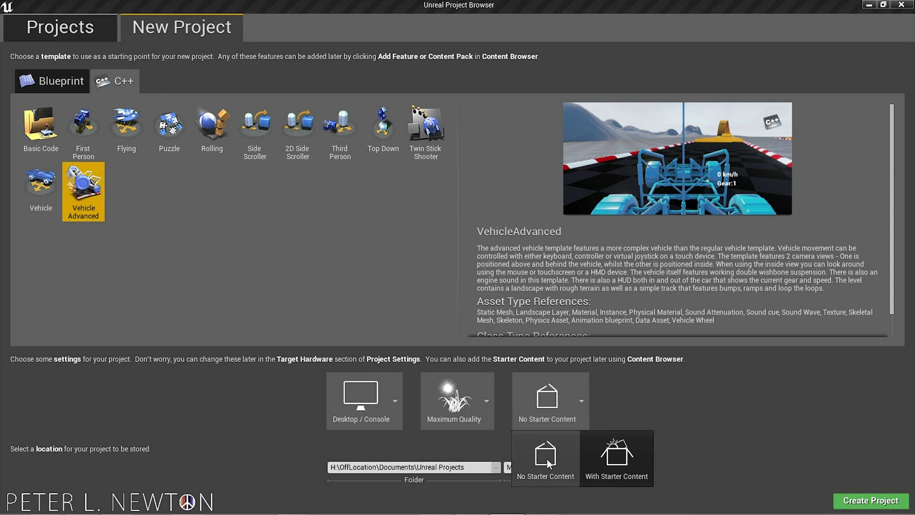
{"action": "left_click", "coordinate": [547, 459]}
{"action": "left_click", "coordinate": [474, 426]}
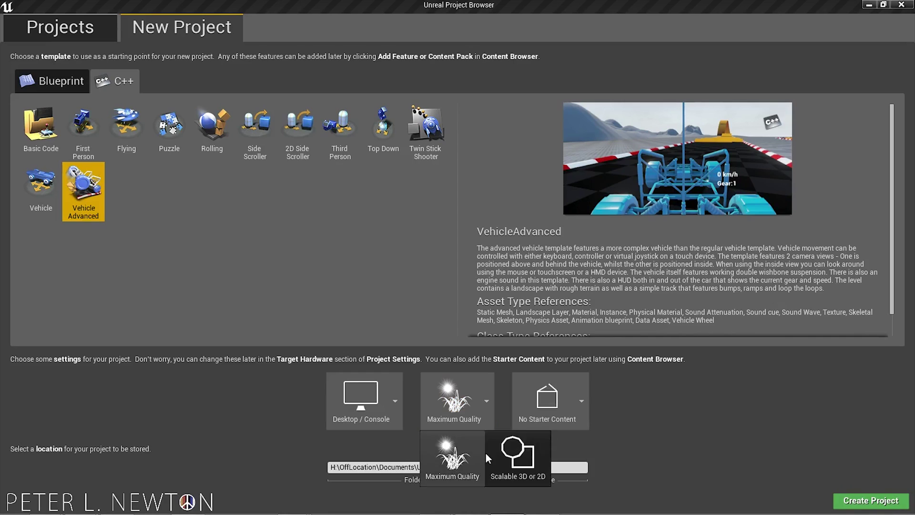
{"action": "left_click", "coordinate": [510, 465]}
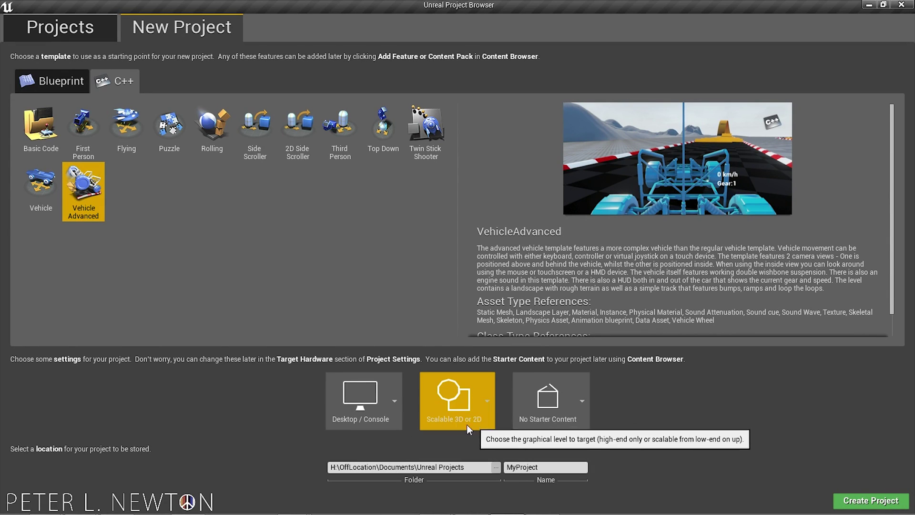
{"action": "left_click", "coordinate": [391, 419]}
{"action": "left_click", "coordinate": [411, 466]}
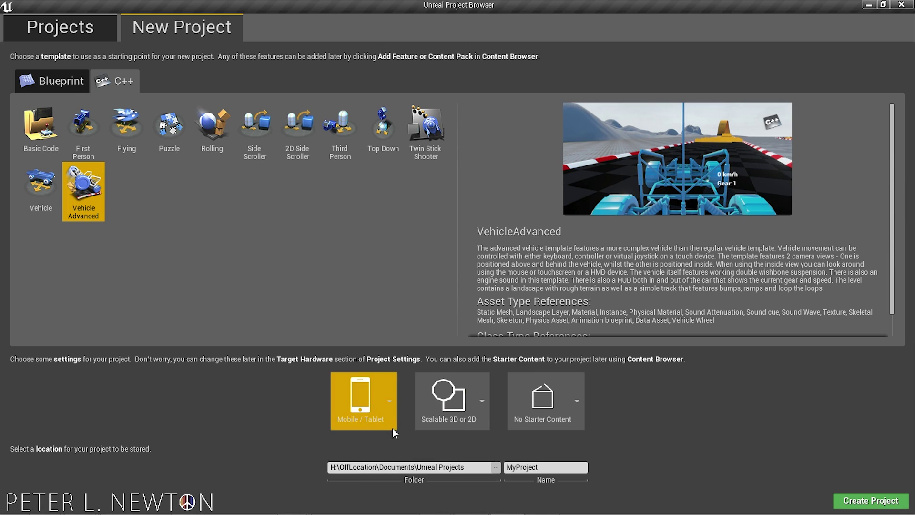
{"action": "double_click", "coordinate": [550, 467]}
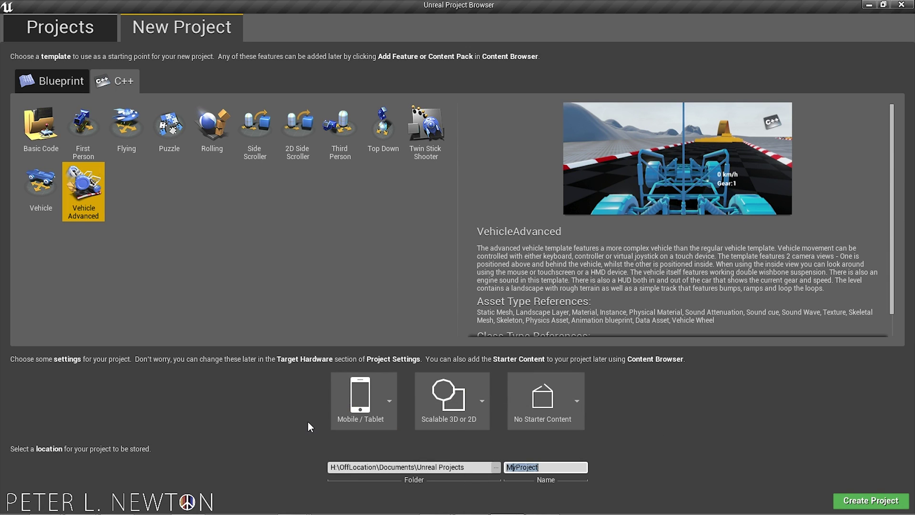
{"action": "type", "text": "MyGearVRCar"}
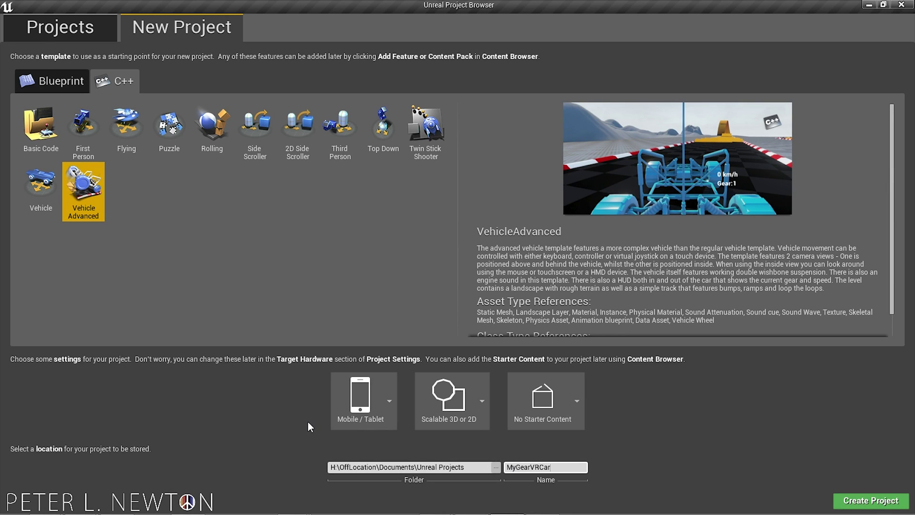
{"action": "left_click", "coordinate": [875, 507]}
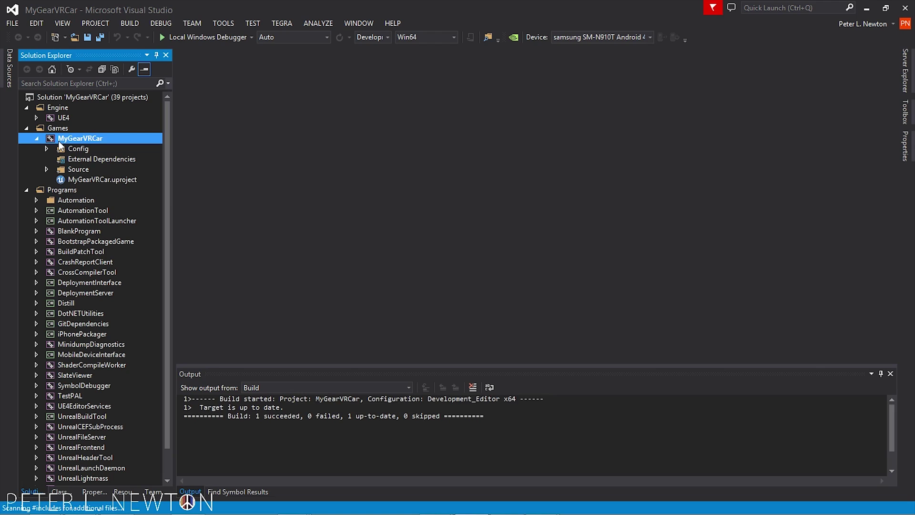
Build and launch MyGearVRCar from Visual Studio, opening VehicleAdvExampleMap in the editor.
{"action": "key", "text": "ctrl+shift+b"}
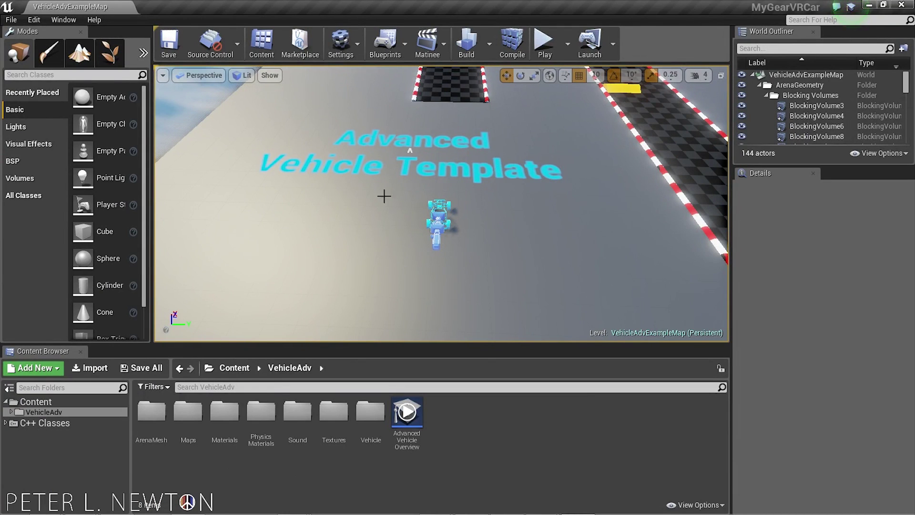
Review the Android SDK settings: C:/NVPACK paths, SDK API level latest, NDK API level android-19.
{"action": "left_click", "coordinate": [36, 21]}
{"action": "left_click", "coordinate": [59, 42]}
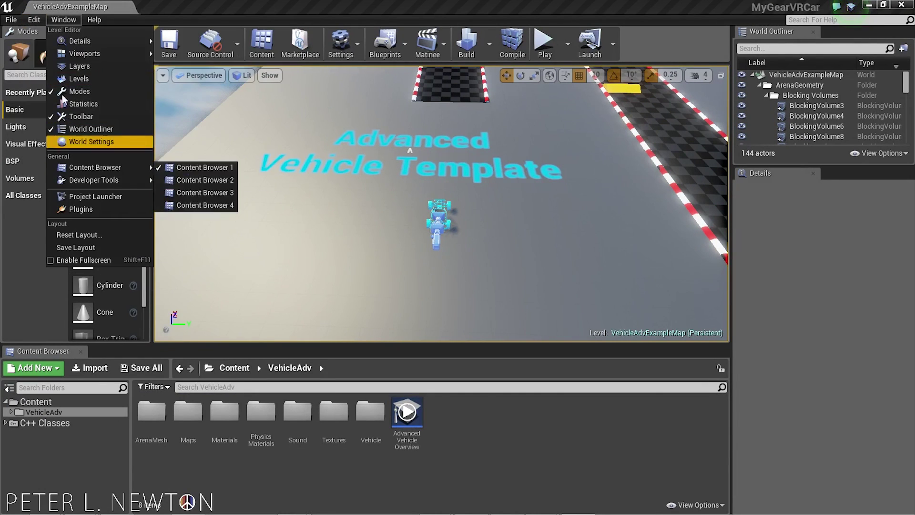
{"action": "left_click", "coordinate": [71, 183]}
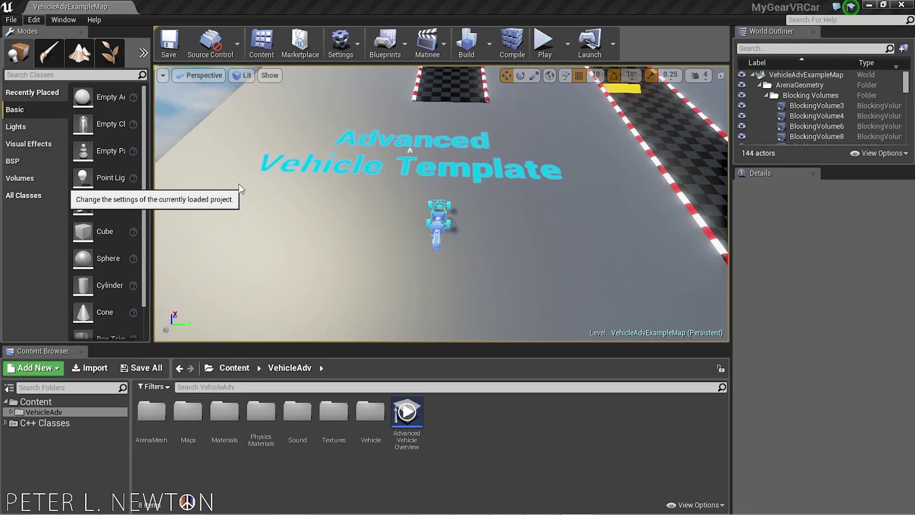
{"action": "scroll", "coordinate": [246, 223], "scroll_direction": "down", "scroll_amount": 5}
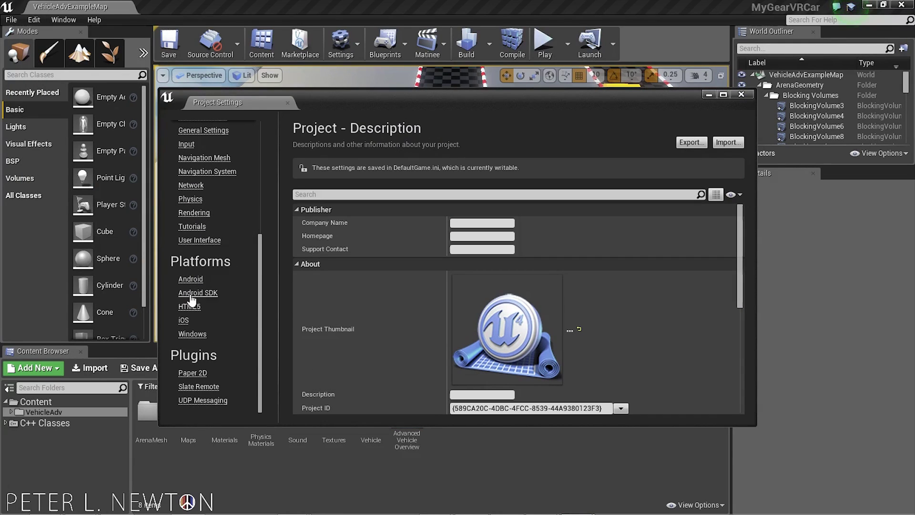
{"action": "left_click", "coordinate": [196, 293]}
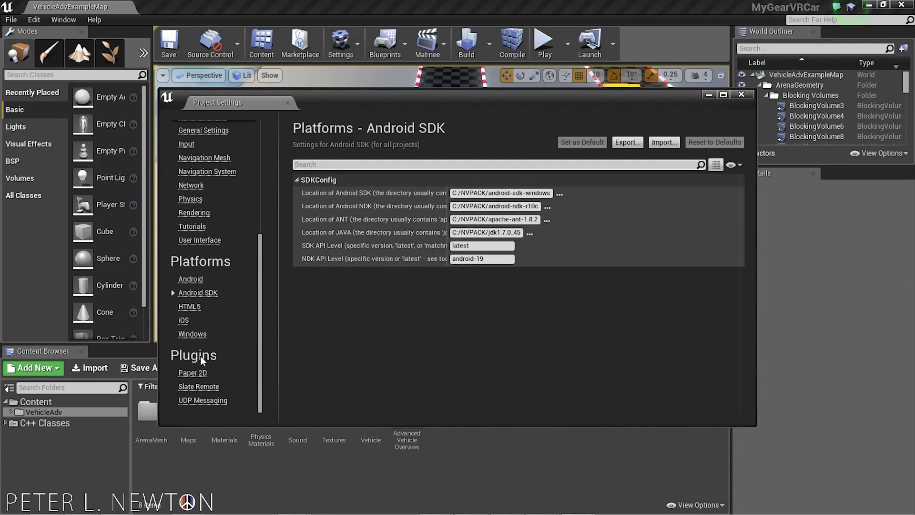
{"action": "left_click", "coordinate": [482, 245]}
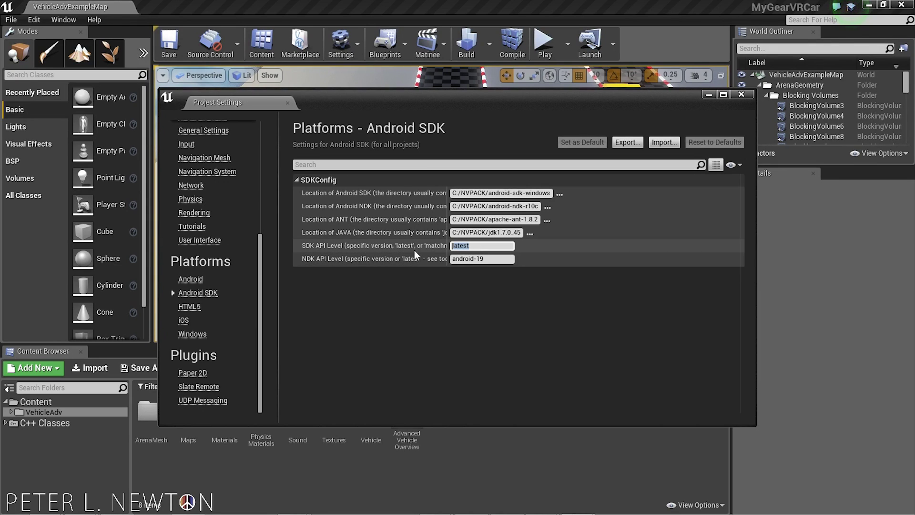
{"action": "left_click", "coordinate": [501, 260]}
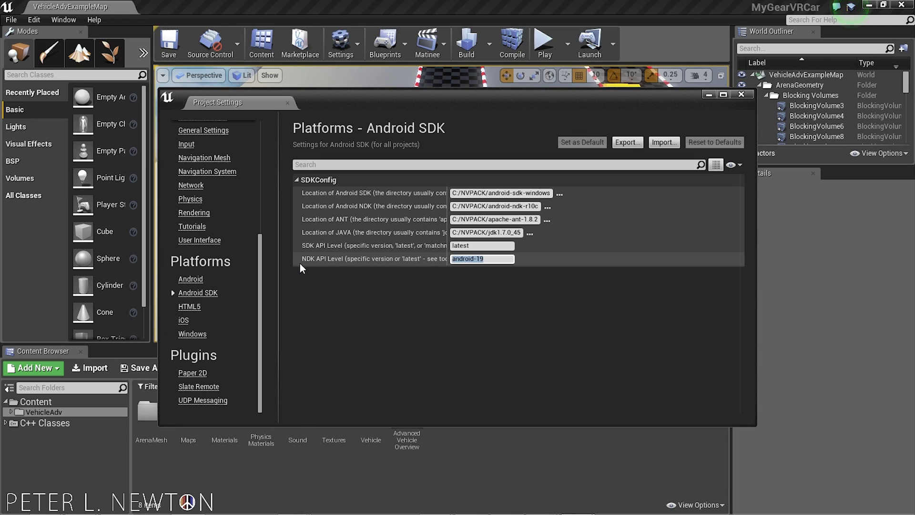
Make the project's Android platform files writeable with Configure Now.
{"action": "left_click", "coordinate": [202, 281]}
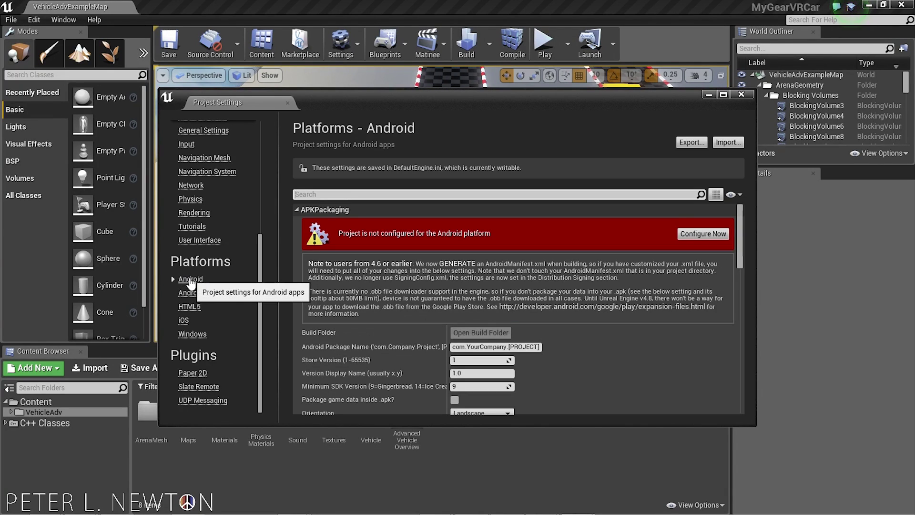
{"action": "scroll", "coordinate": [350, 282], "scroll_direction": "down", "scroll_amount": 2}
{"action": "scroll", "coordinate": [351, 282], "scroll_direction": "up", "scroll_amount": 2}
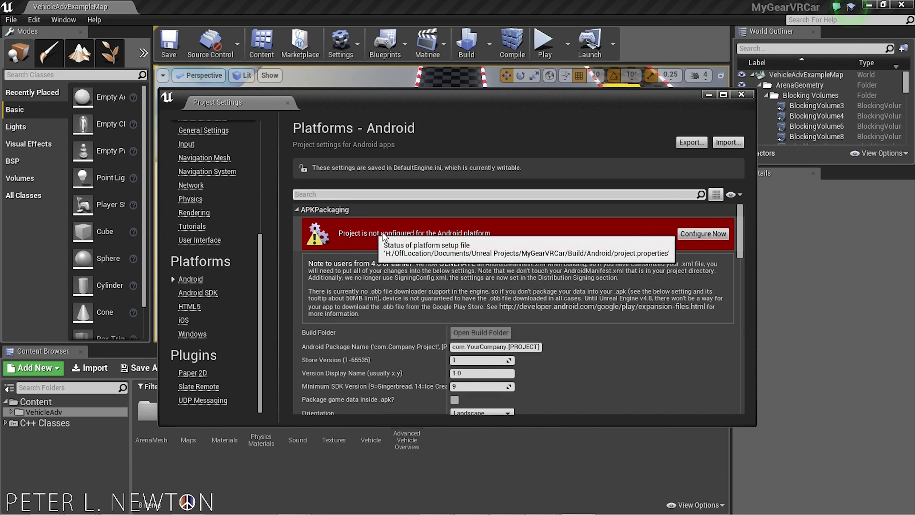
{"action": "left_click", "coordinate": [693, 233]}
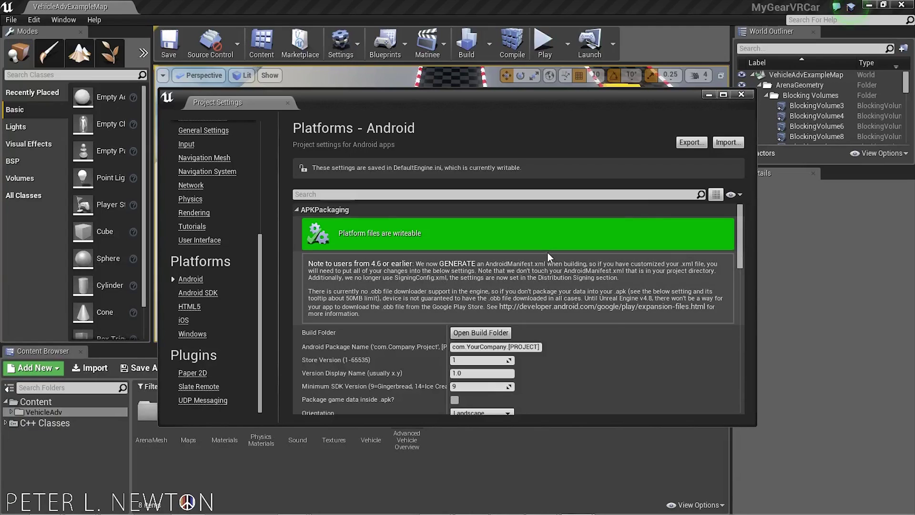
Change the Android package name to com.RealGames.GearVR and widen the property name column.
{"action": "scroll", "coordinate": [557, 267], "scroll_direction": "down", "scroll_amount": 3}
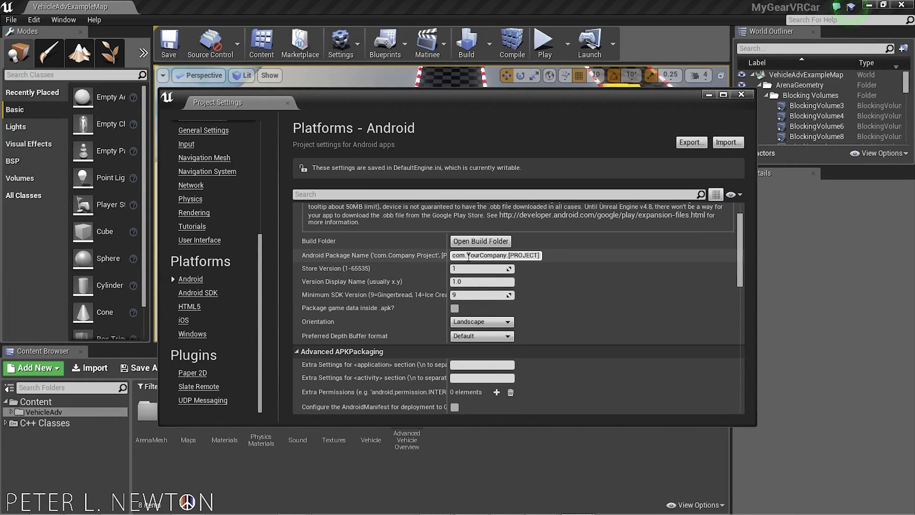
{"action": "left_click_drag", "start_coordinate": [468, 256], "coordinate": [581, 263]}
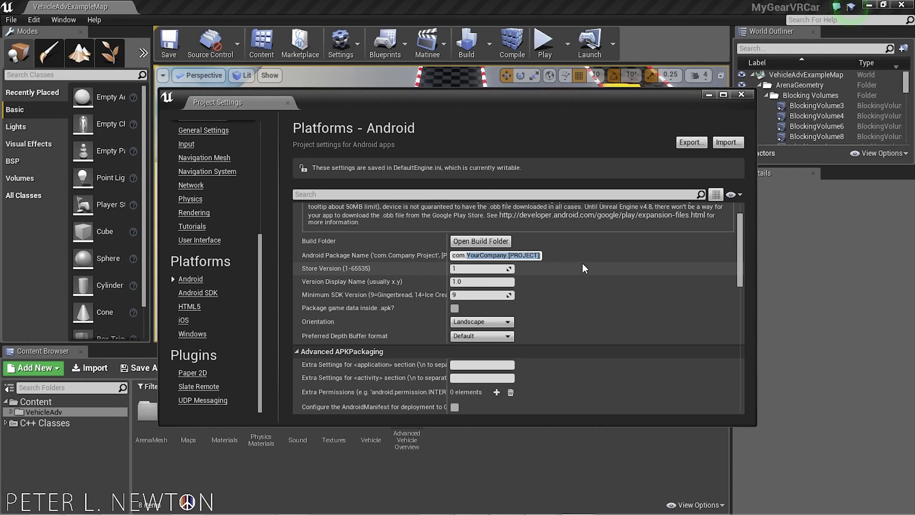
{"action": "type", "text": "RealGames."}
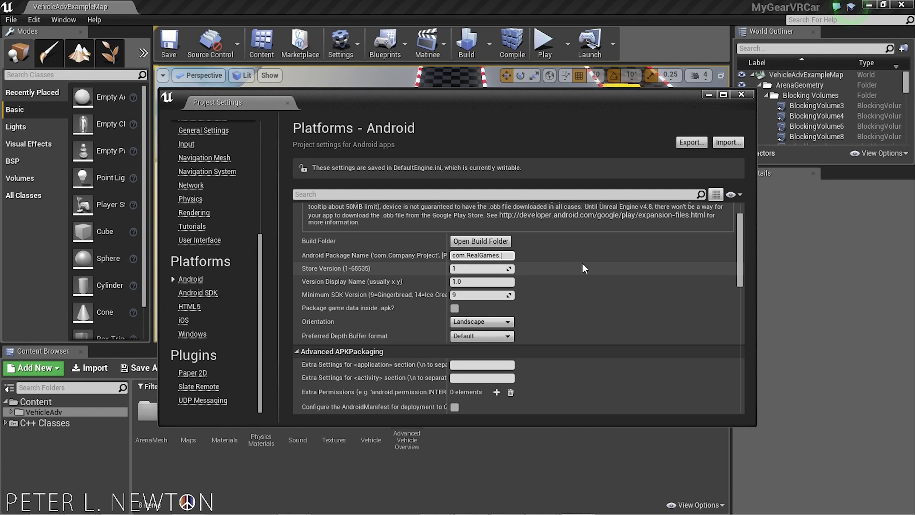
{"action": "type", "text": "GearVR"}
{"action": "scroll", "coordinate": [580, 266], "scroll_direction": "down", "scroll_amount": 1}
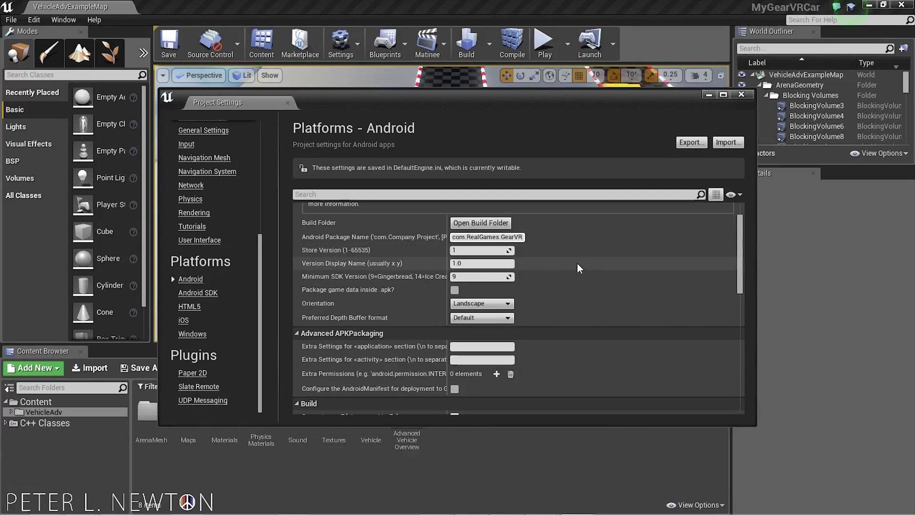
{"action": "scroll", "coordinate": [546, 279], "scroll_direction": "down", "scroll_amount": 4}
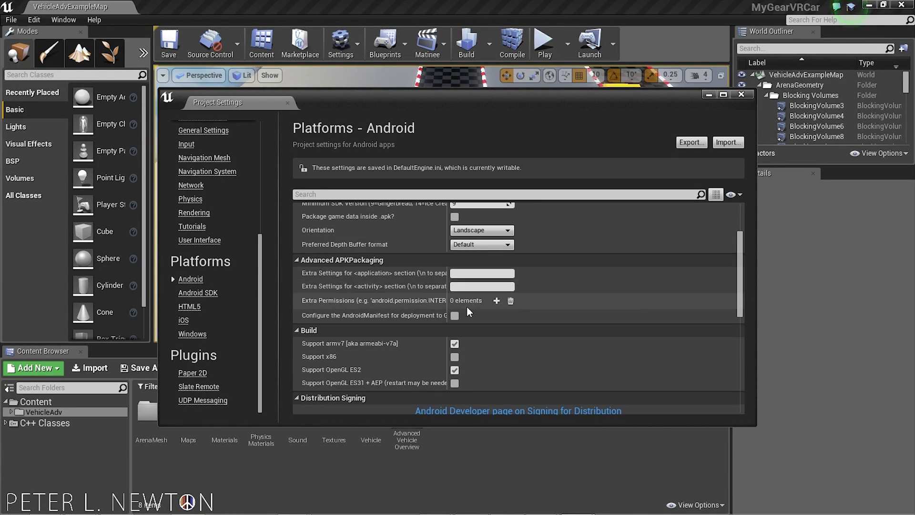
{"action": "left_click_drag", "start_coordinate": [448, 310], "coordinate": [484, 311]}
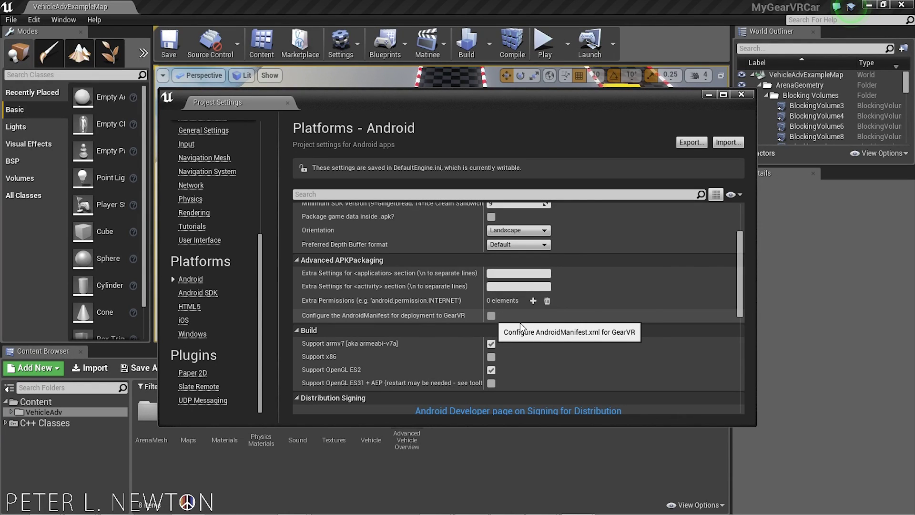
Enable configuring the AndroidManifest for deployment to GearVR.
{"action": "left_click", "coordinate": [491, 315]}
{"action": "scroll", "coordinate": [496, 306], "scroll_direction": "up", "scroll_amount": 3}
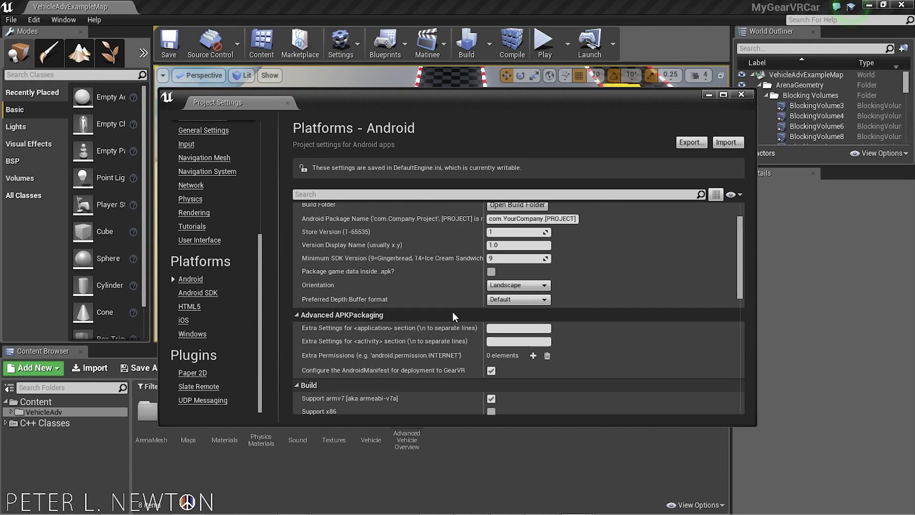
{"action": "scroll", "coordinate": [450, 306], "scroll_direction": "up", "scroll_amount": 3}
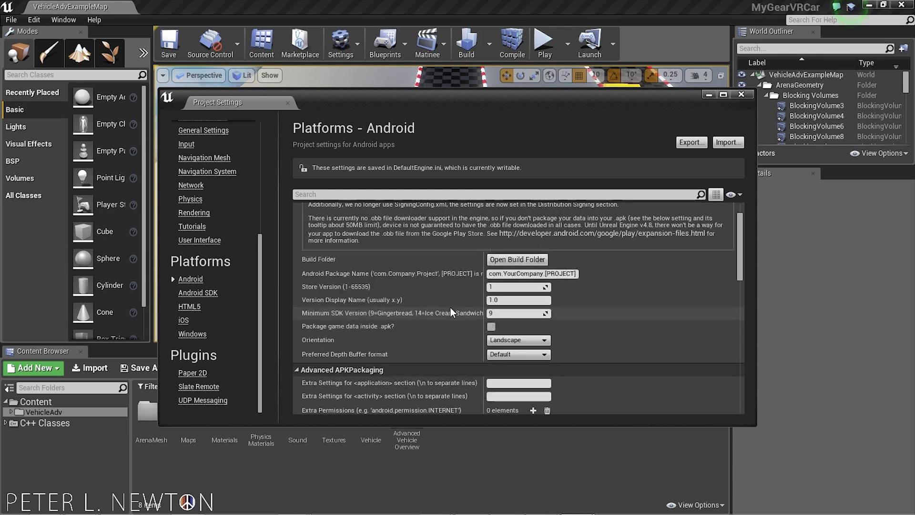
{"action": "scroll", "coordinate": [450, 308], "scroll_direction": "down", "scroll_amount": 3}
{"action": "scroll", "coordinate": [449, 310], "scroll_direction": "down", "scroll_amount": 1}
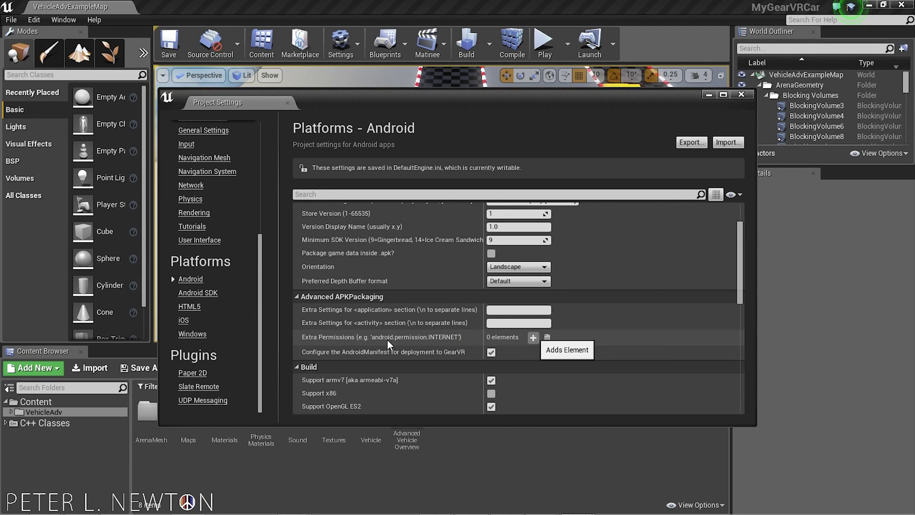
Add android.permission.CAMERA as an extra Android permission.
{"action": "left_click", "coordinate": [533, 337]}
{"action": "left_click", "coordinate": [500, 353]}
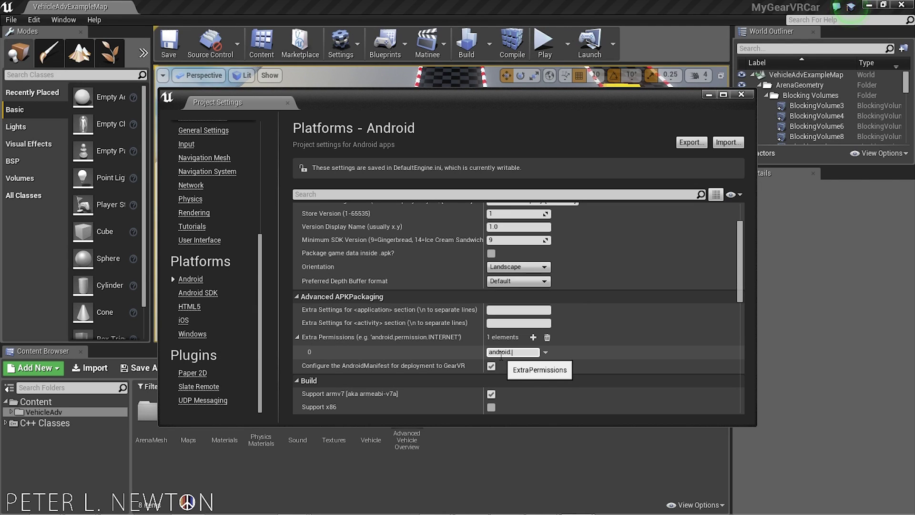
{"action": "type", "text": "android.permission.CAMERA"}
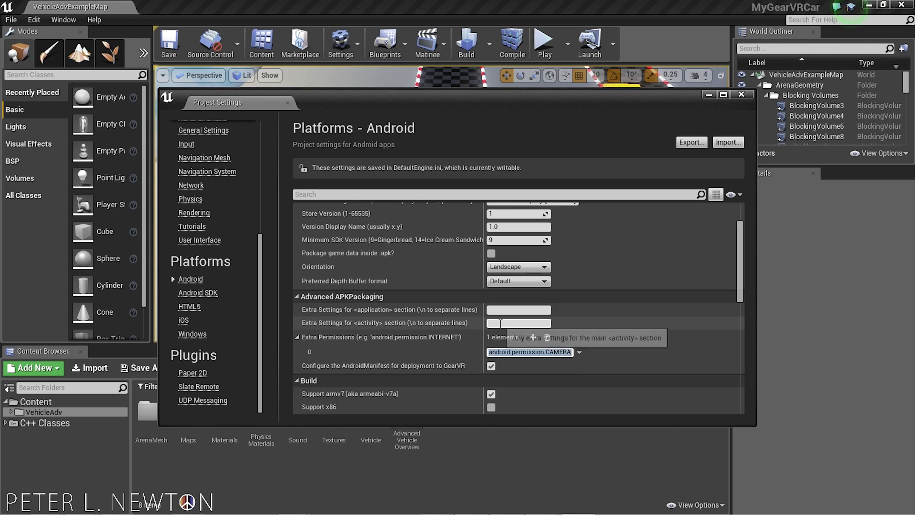
{"action": "left_click", "coordinate": [529, 352]}
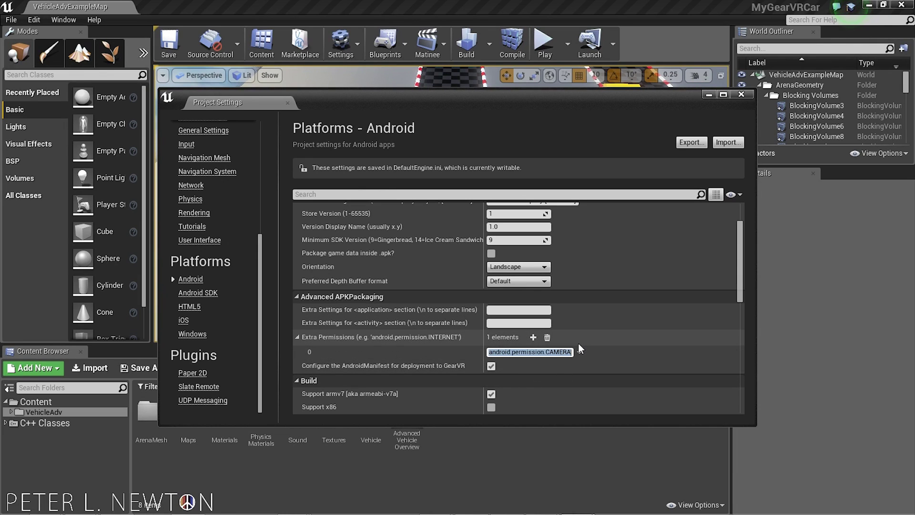
{"action": "left_click", "coordinate": [532, 313]}
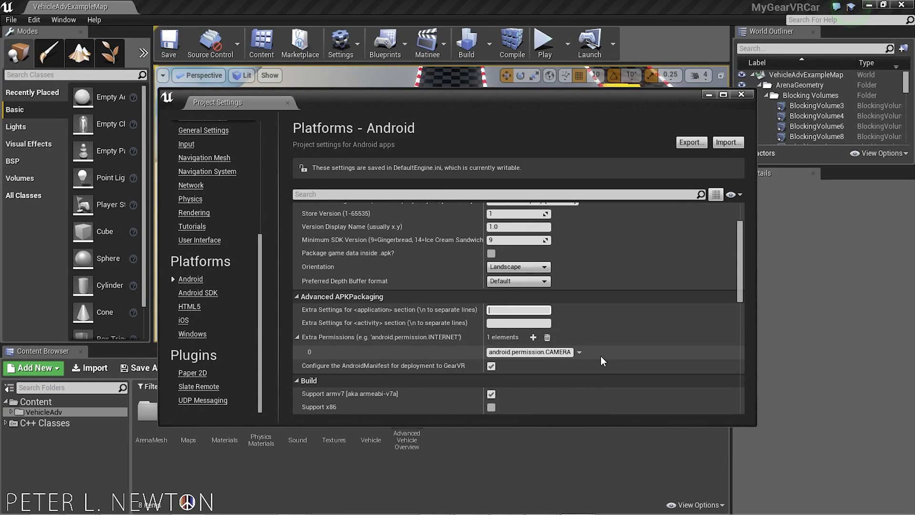
{"action": "scroll", "coordinate": [600, 355], "scroll_direction": "down", "scroll_amount": 10}
{"action": "scroll", "coordinate": [601, 361], "scroll_direction": "down", "scroll_amount": 1}
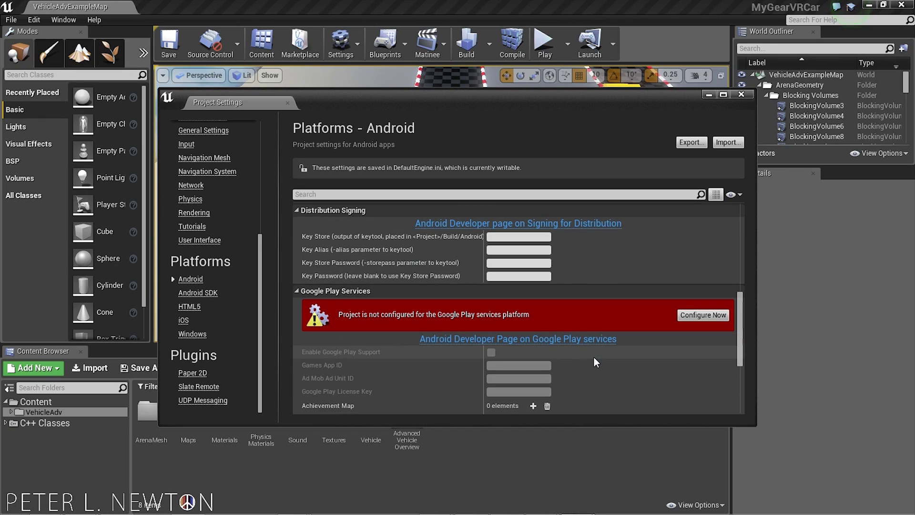
{"action": "scroll", "coordinate": [594, 360], "scroll_direction": "down", "scroll_amount": 5}
{"action": "scroll", "coordinate": [594, 359], "scroll_direction": "up", "scroll_amount": 6}
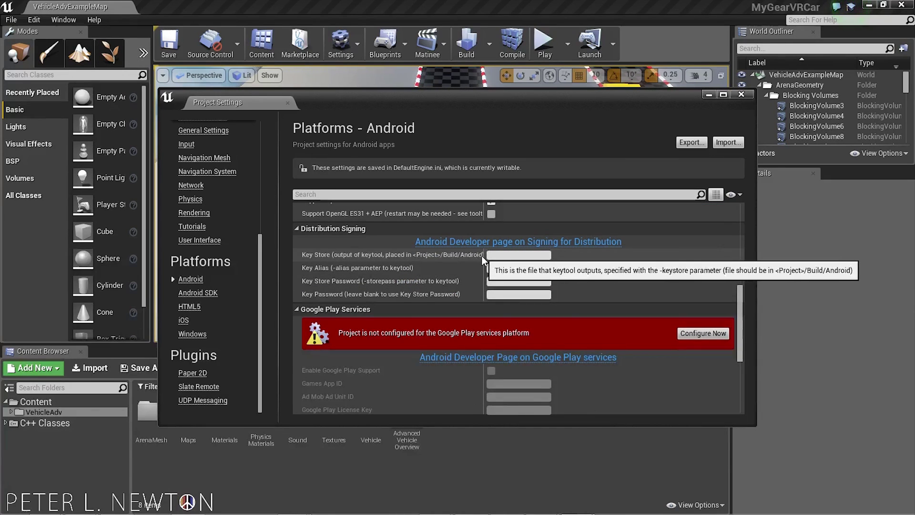
In Head Mounted Displays plugins, enable Gear VR, disable Oculus Rift, and restart the editor.
{"action": "scroll", "coordinate": [498, 274], "scroll_direction": "up", "scroll_amount": 10}
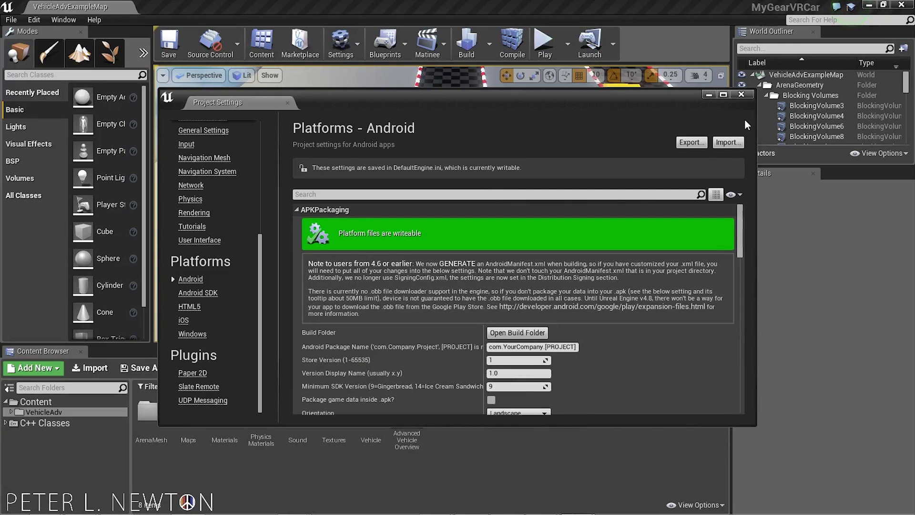
{"action": "left_click", "coordinate": [743, 95]}
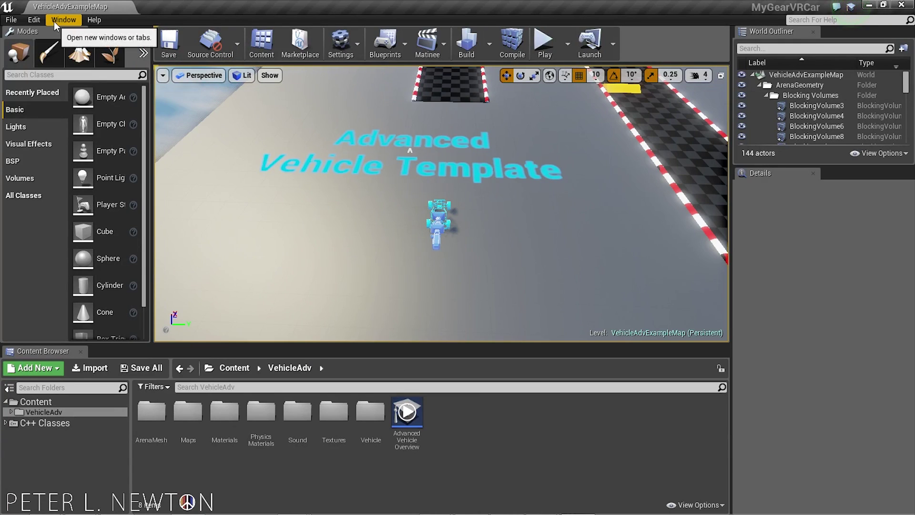
{"action": "left_click", "coordinate": [97, 21]}
{"action": "mouse_move", "coordinate": [64, 19]}
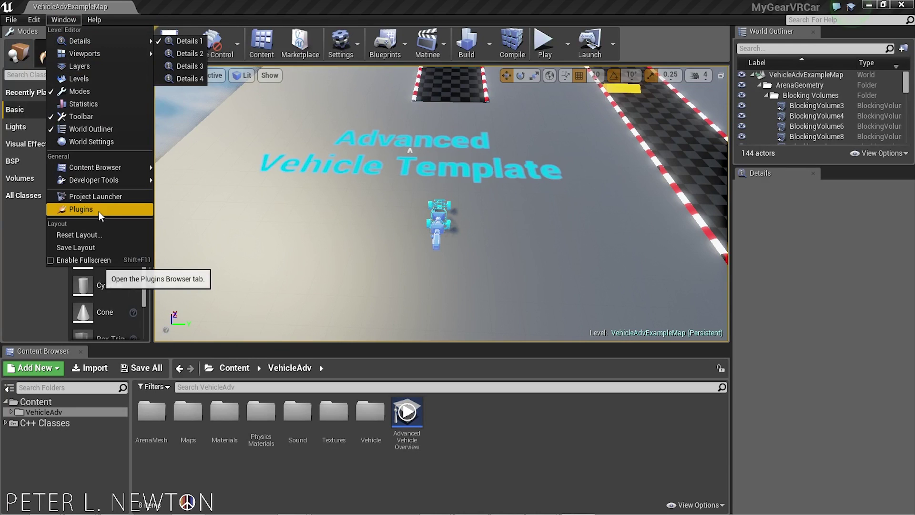
{"action": "left_click", "coordinate": [83, 212]}
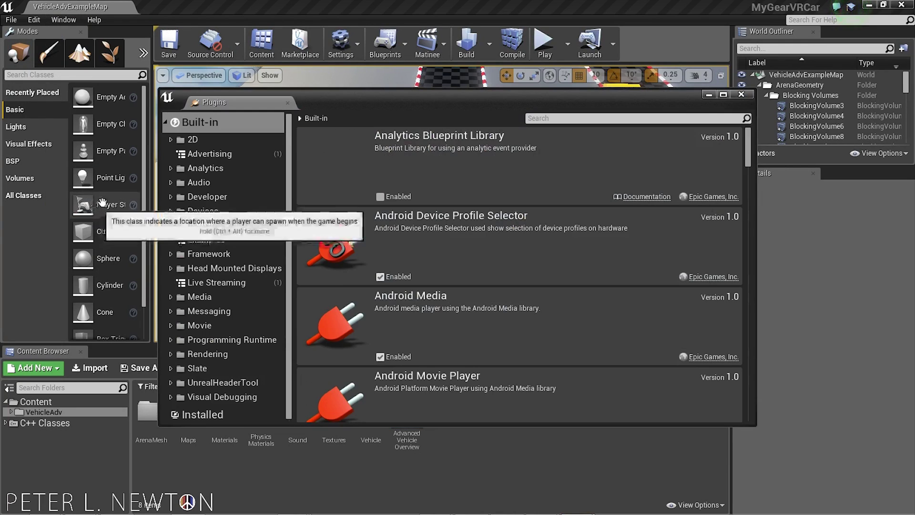
{"action": "left_click", "coordinate": [233, 271]}
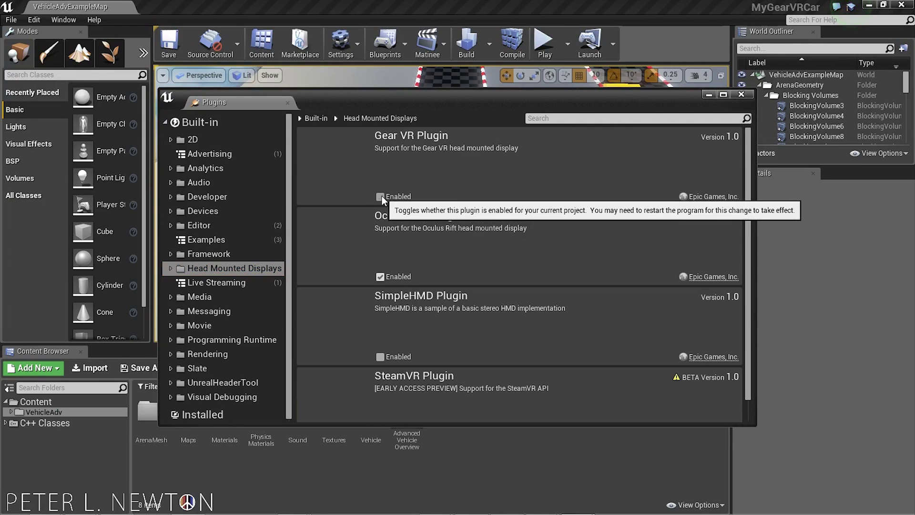
{"action": "left_click", "coordinate": [380, 196]}
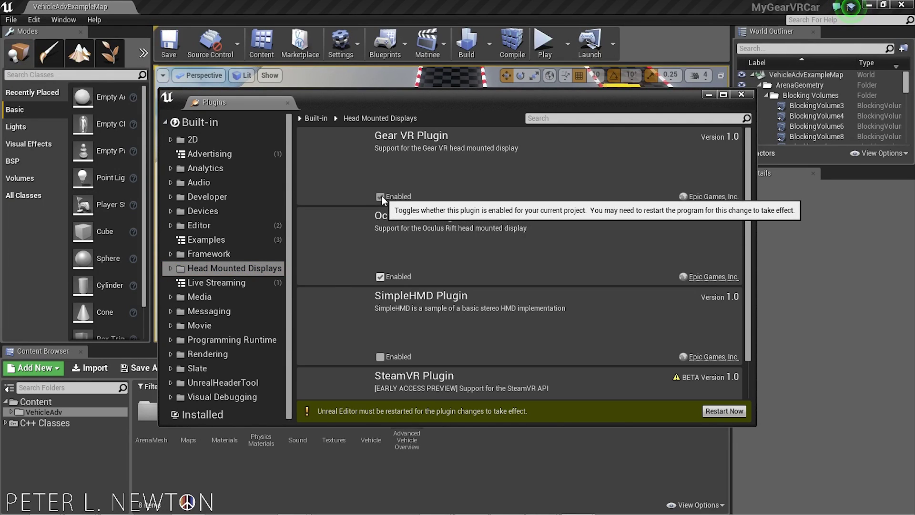
{"action": "left_click", "coordinate": [380, 277]}
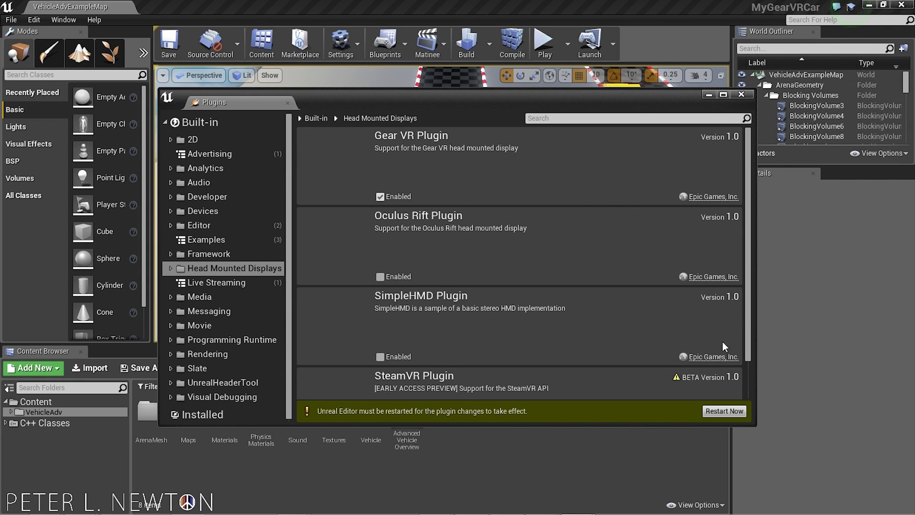
{"action": "left_click", "coordinate": [723, 411]}
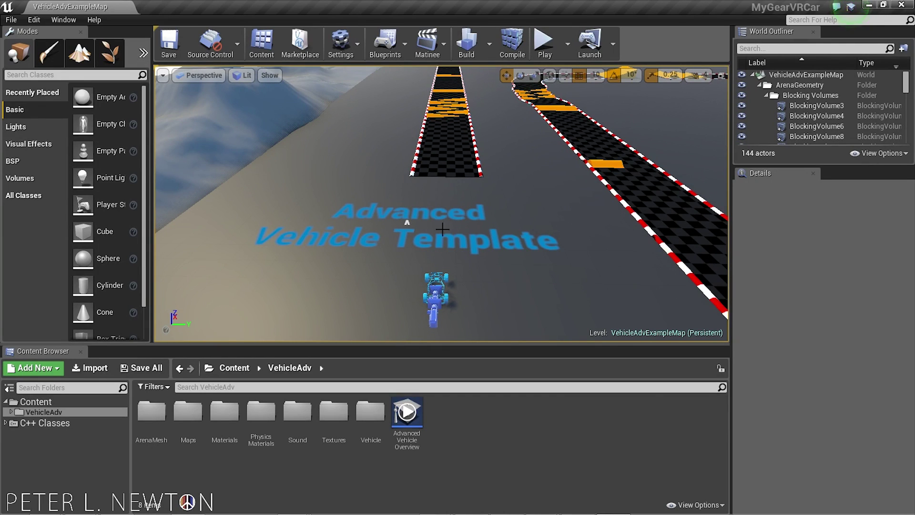
Confirm the Gear VR plugin is enabled under Head Mounted Displays.
{"action": "left_click", "coordinate": [95, 20]}
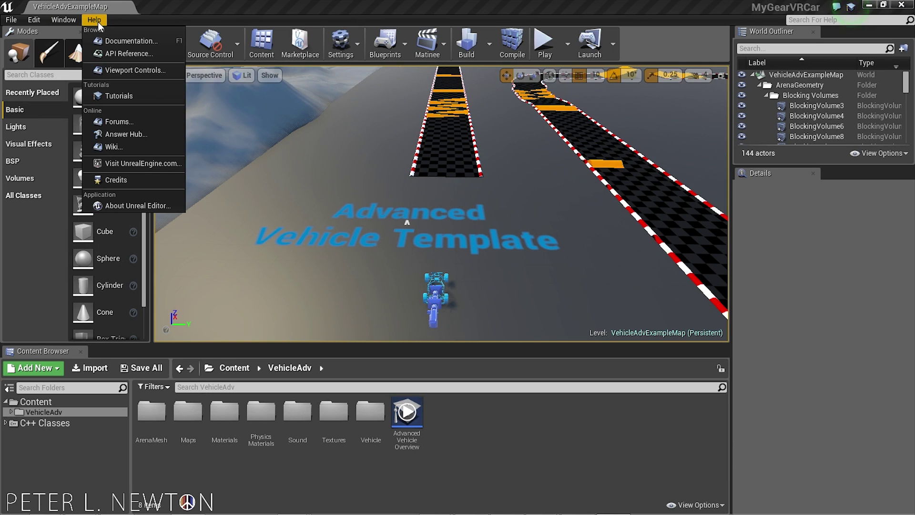
{"action": "left_click", "coordinate": [94, 208]}
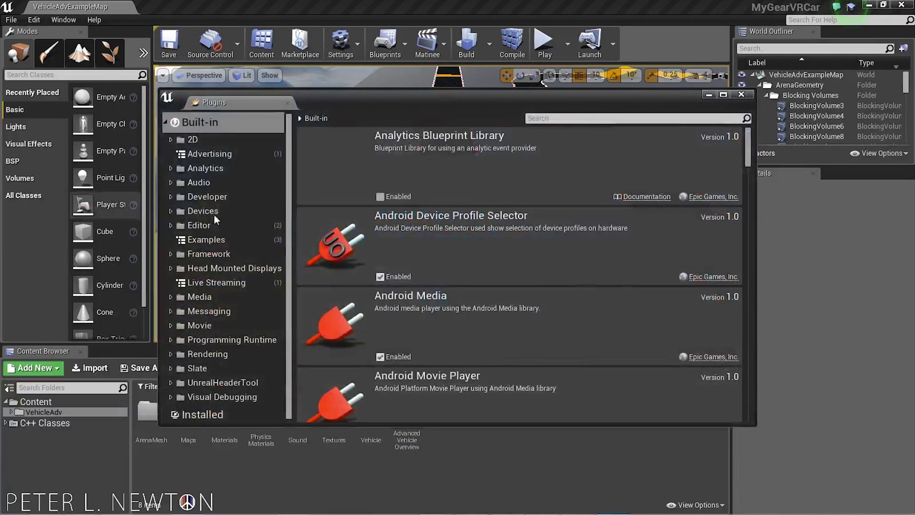
{"action": "left_click", "coordinate": [233, 267]}
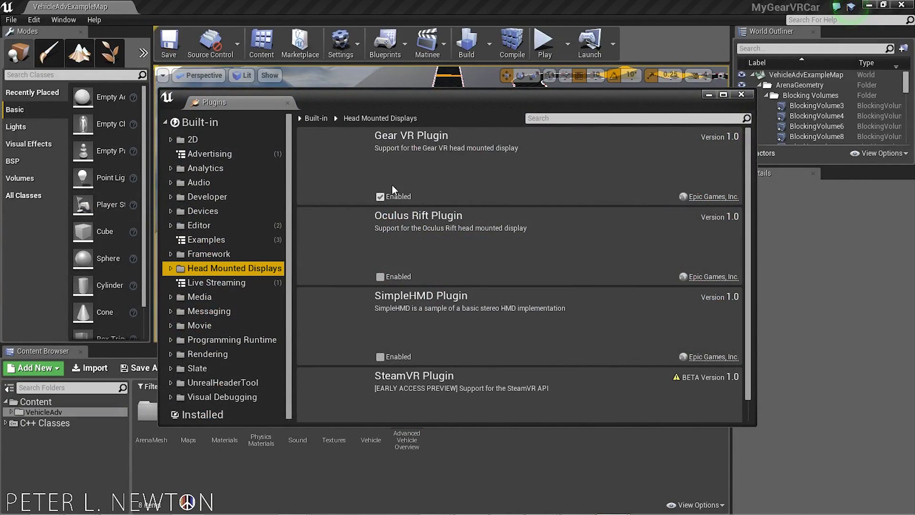
{"action": "left_click", "coordinate": [742, 95]}
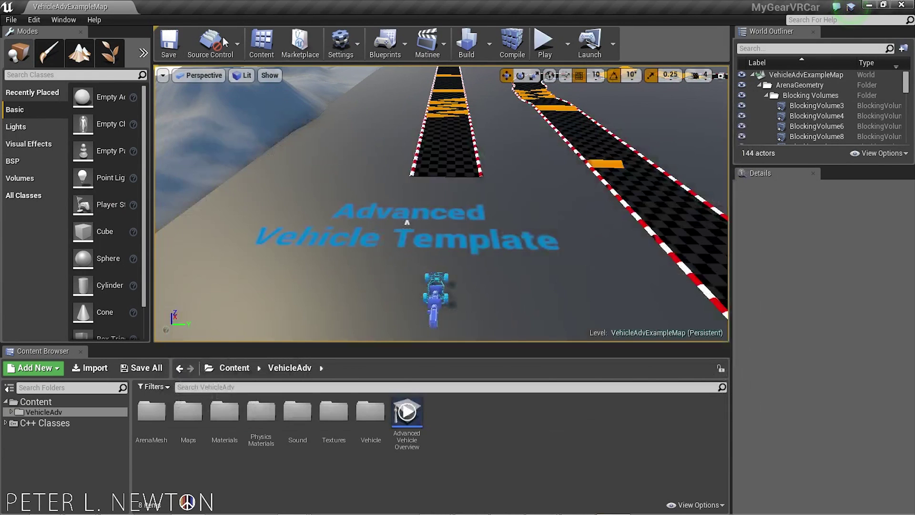
Recheck the Android SDK and Android platform project settings, then close Project Settings.
{"action": "left_click", "coordinate": [33, 20]}
{"action": "left_click", "coordinate": [86, 184]}
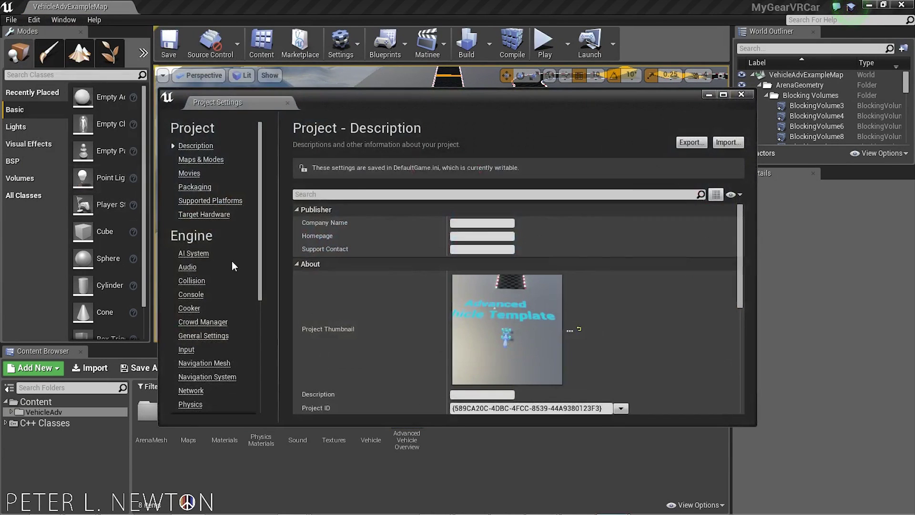
{"action": "scroll", "coordinate": [228, 286], "scroll_direction": "down", "scroll_amount": 8}
{"action": "left_click", "coordinate": [214, 334]}
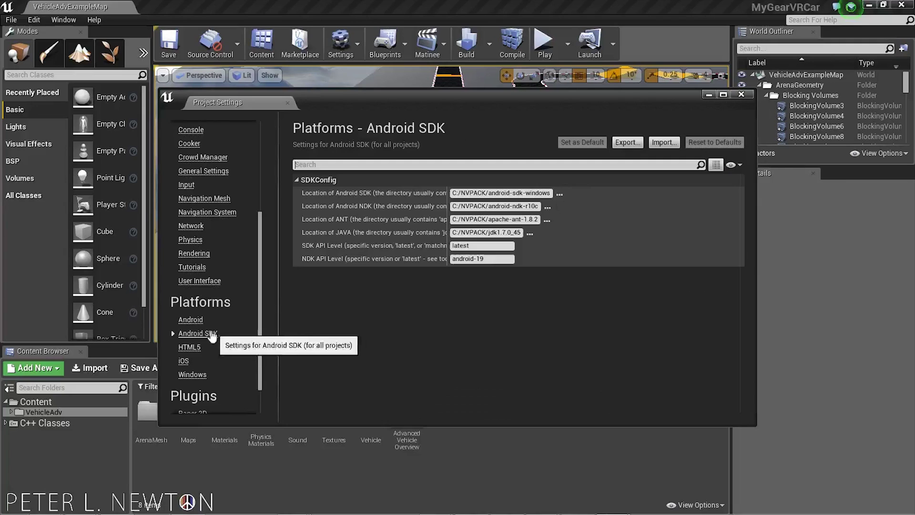
{"action": "left_click", "coordinate": [190, 320]}
{"action": "scroll", "coordinate": [446, 248], "scroll_direction": "down", "scroll_amount": 5}
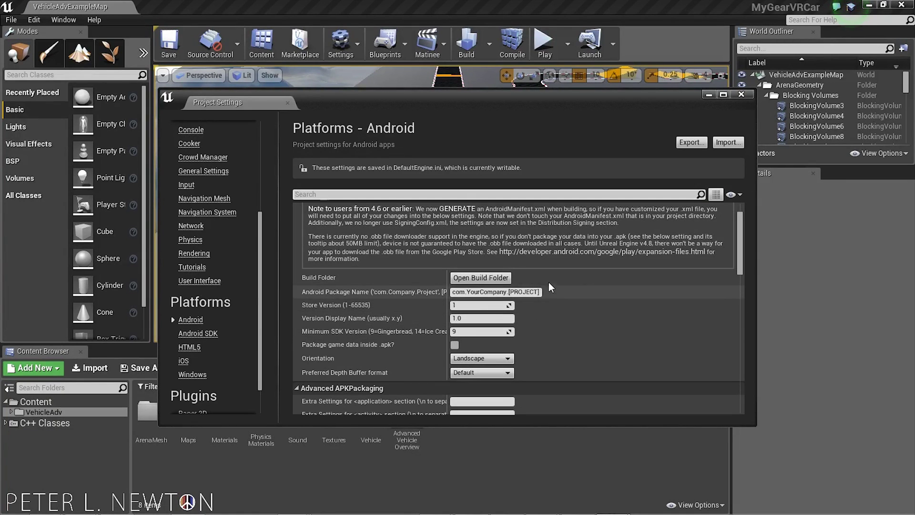
{"action": "scroll", "coordinate": [522, 337], "scroll_direction": "up", "scroll_amount": 2}
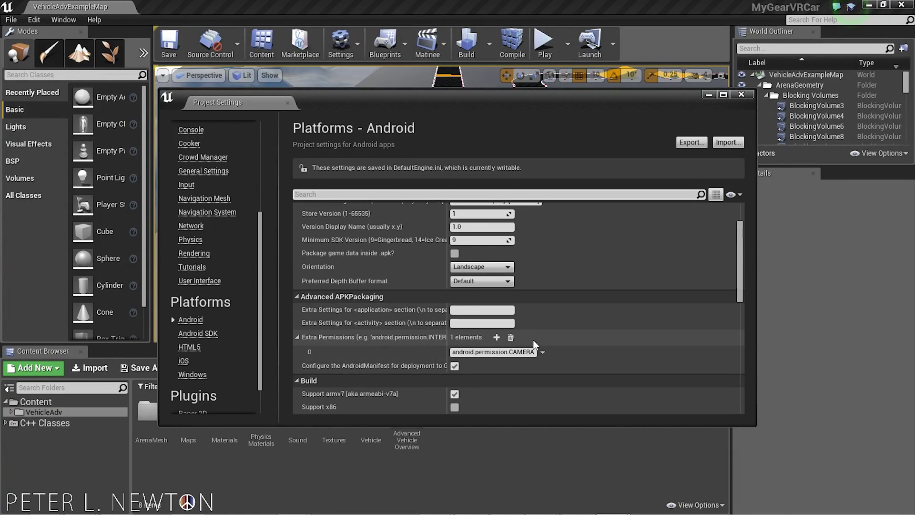
{"action": "scroll", "coordinate": [518, 306], "scroll_direction": "up", "scroll_amount": 2}
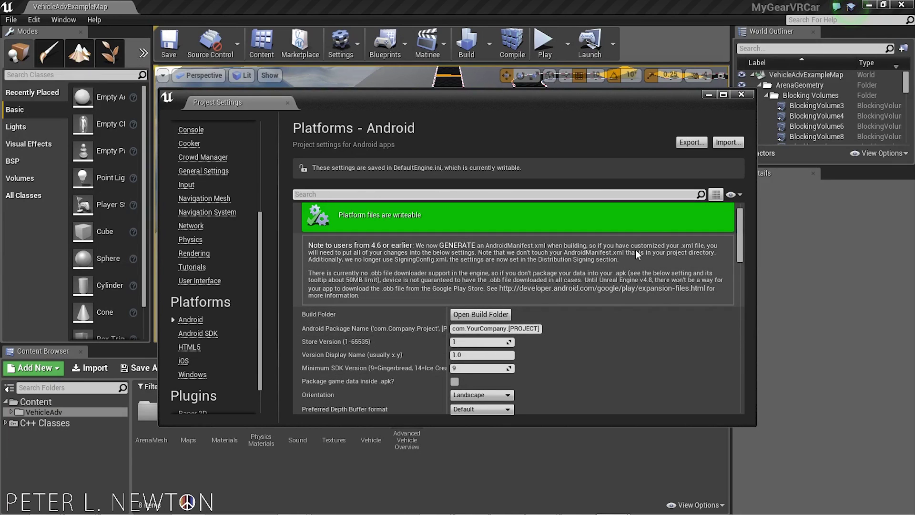
{"action": "left_click", "coordinate": [745, 97]}
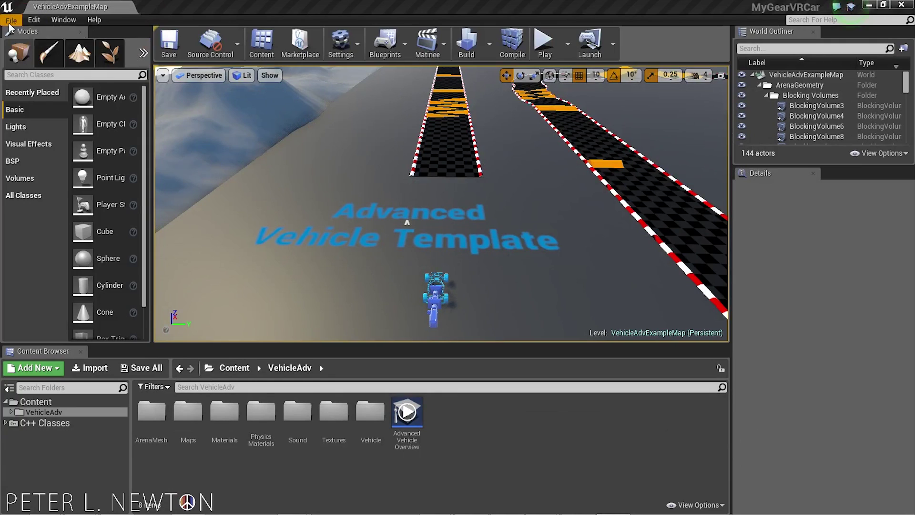
Start packaging the project for Android (ATC) into the Builds folder.
{"action": "left_click", "coordinate": [10, 22]}
{"action": "mouse_move", "coordinate": [65, 203]}
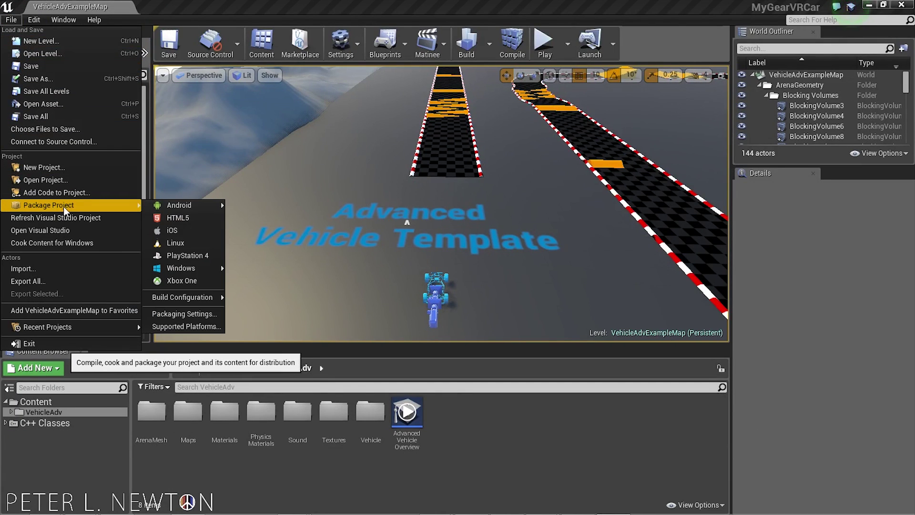
{"action": "mouse_move", "coordinate": [209, 206]}
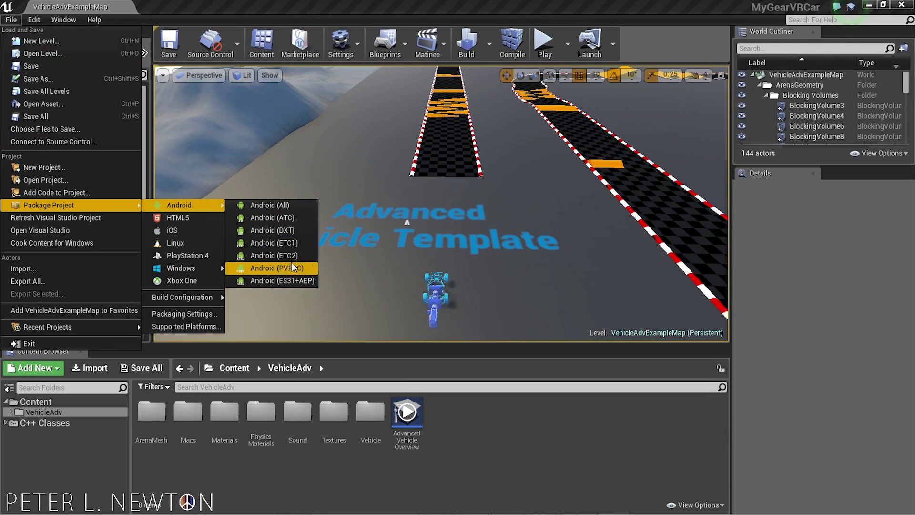
{"action": "left_click", "coordinate": [288, 219]}
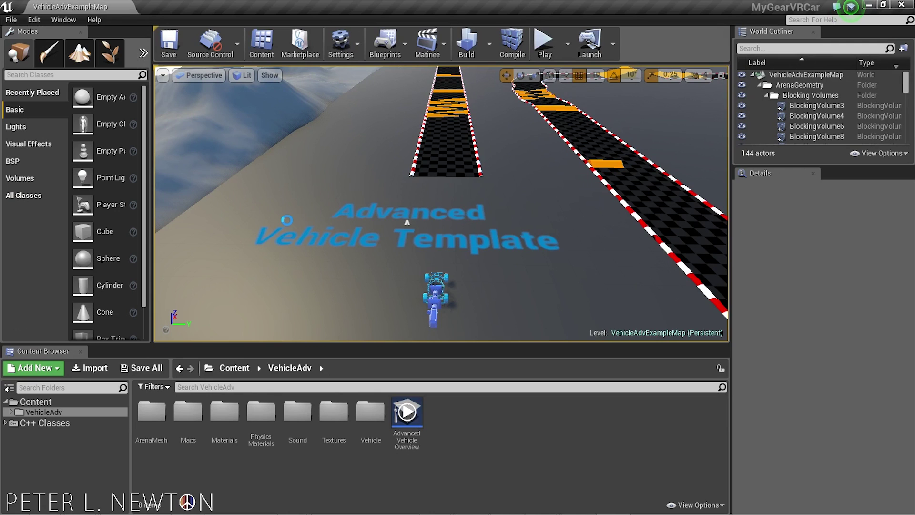
{"action": "left_click_drag", "start_coordinate": [454, 173], "coordinate": [445, 116]}
{"action": "left_click", "coordinate": [383, 200]}
{"action": "left_click", "coordinate": [375, 199]}
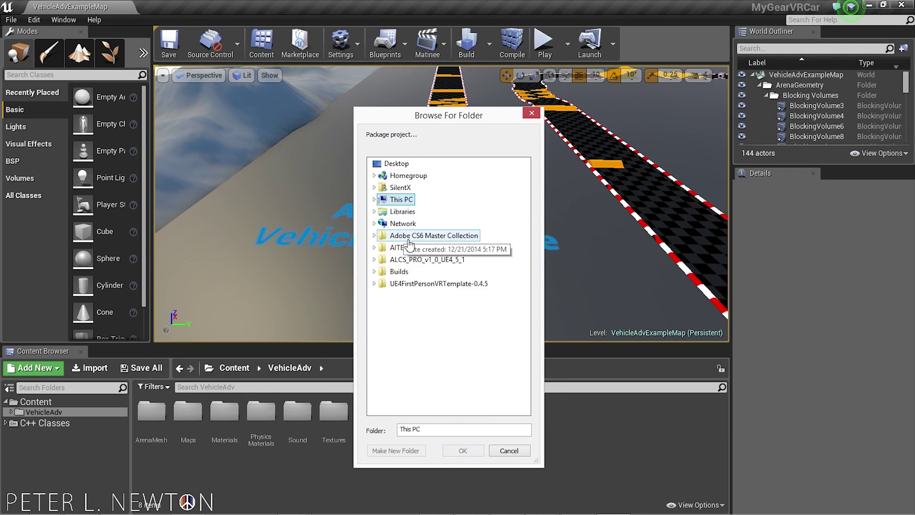
{"action": "double_click", "coordinate": [398, 271]}
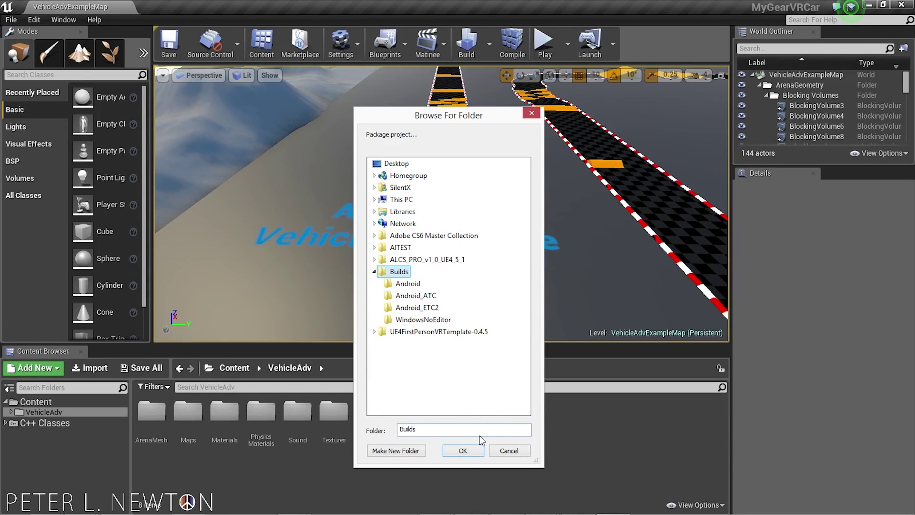
{"action": "left_click", "coordinate": [464, 450]}
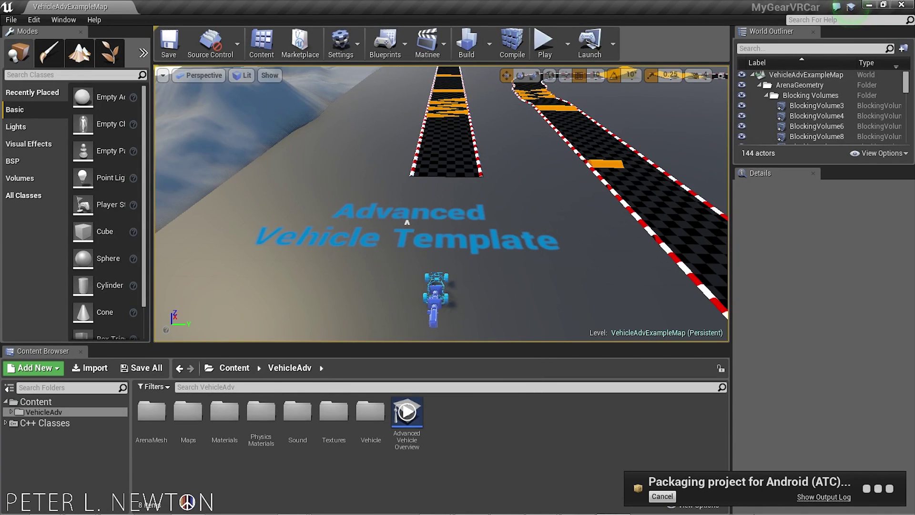
Show the output log full-screen and cancel the packaging job.
{"action": "left_click", "coordinate": [827, 496]}
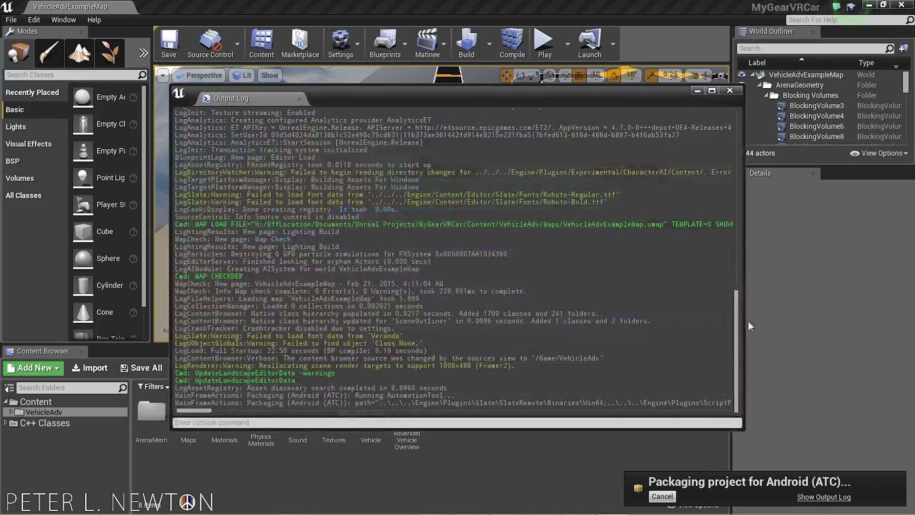
{"action": "left_click", "coordinate": [712, 90]}
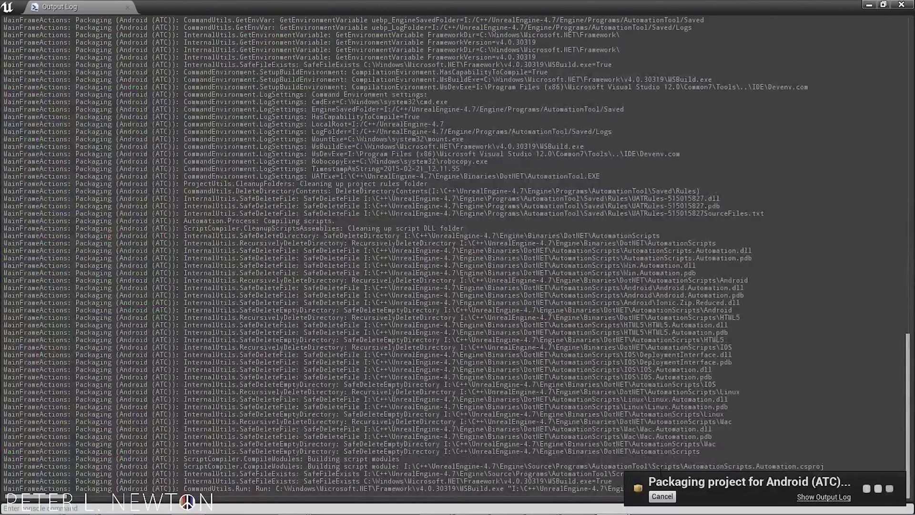
{"action": "left_click", "coordinate": [662, 496]}
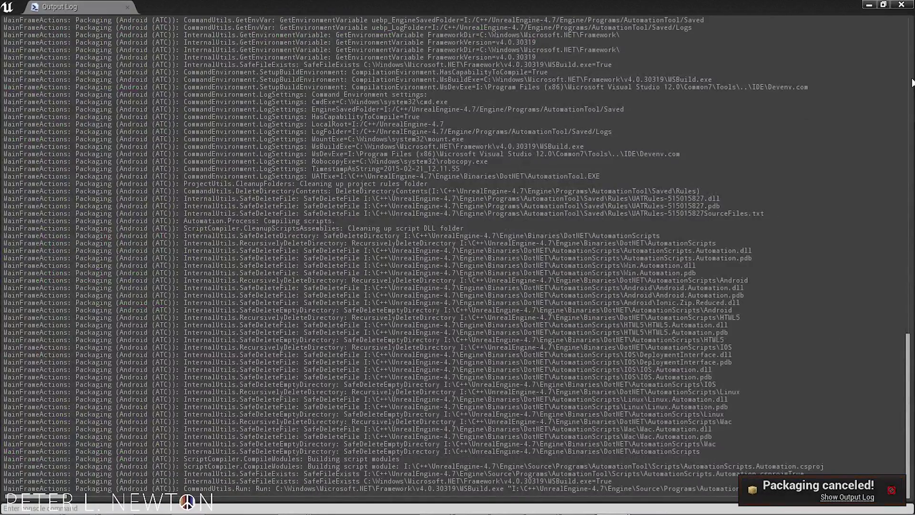
Turn off Full Rebuild in the Packaging project settings and close Project Settings.
{"action": "left_click", "coordinate": [904, 5]}
{"action": "left_click", "coordinate": [34, 19]}
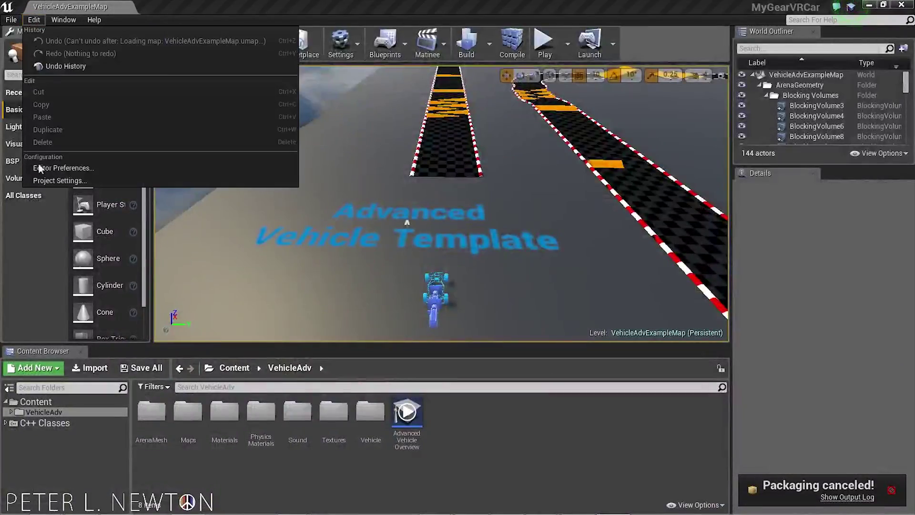
{"action": "left_click", "coordinate": [47, 180]}
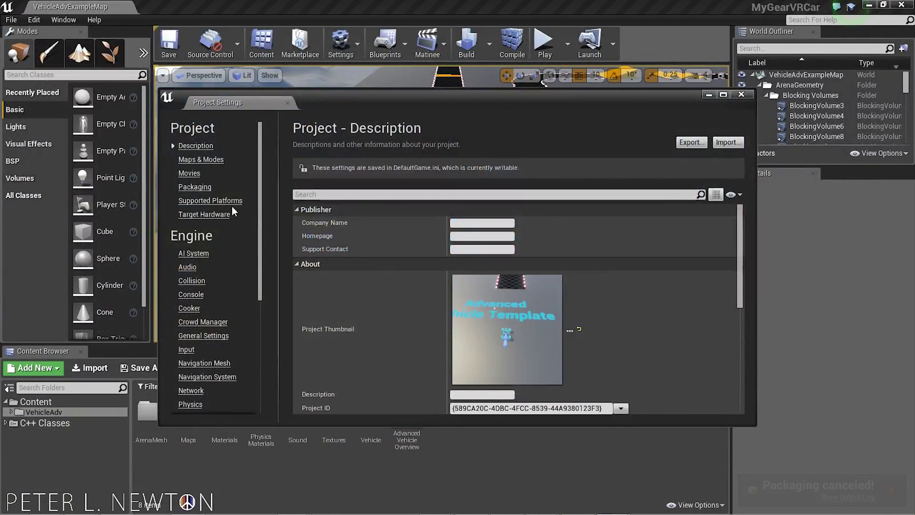
{"action": "left_click", "coordinate": [206, 188]}
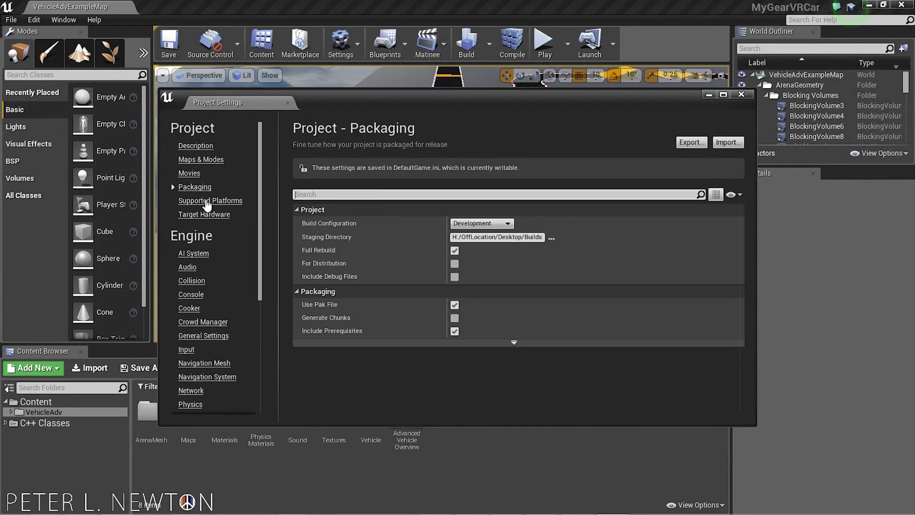
{"action": "mouse_move", "coordinate": [316, 250]}
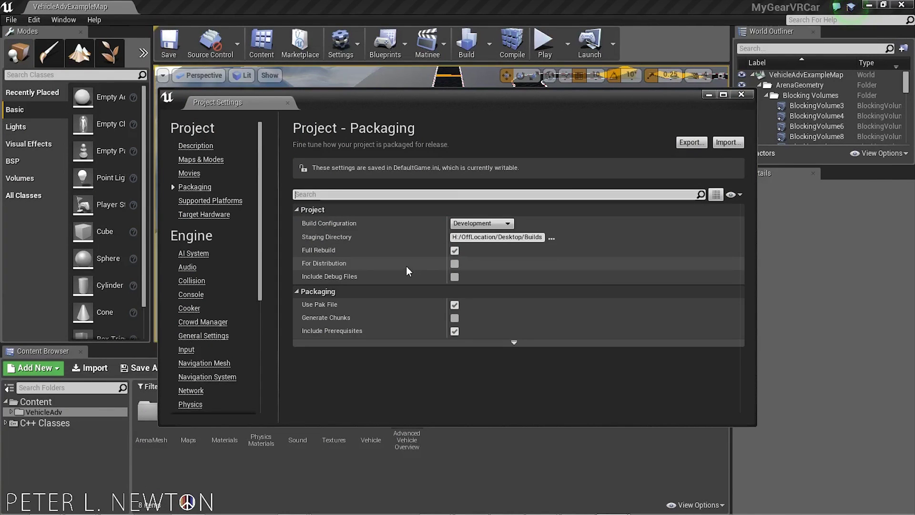
{"action": "left_click", "coordinate": [455, 256]}
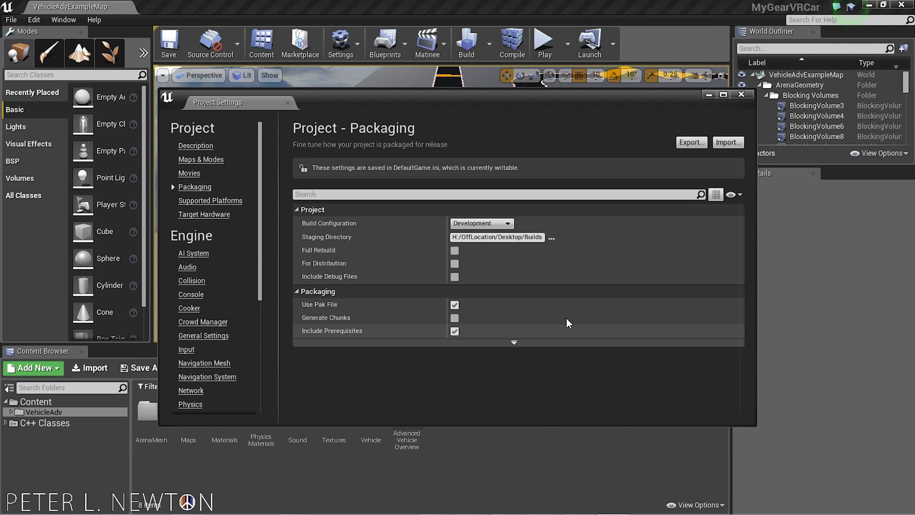
{"action": "left_click", "coordinate": [741, 94]}
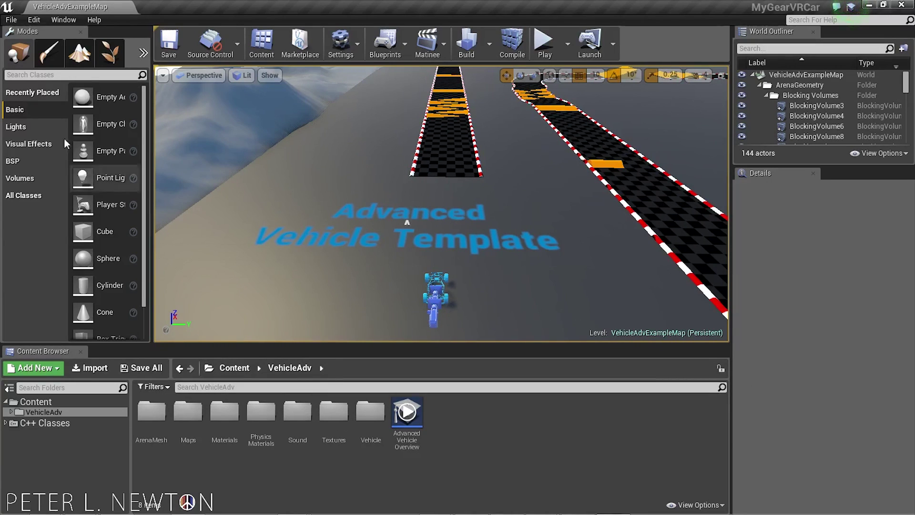
Package the project for Android (ATC) into the Builds folder and show the full output log.
{"action": "left_click", "coordinate": [11, 20]}
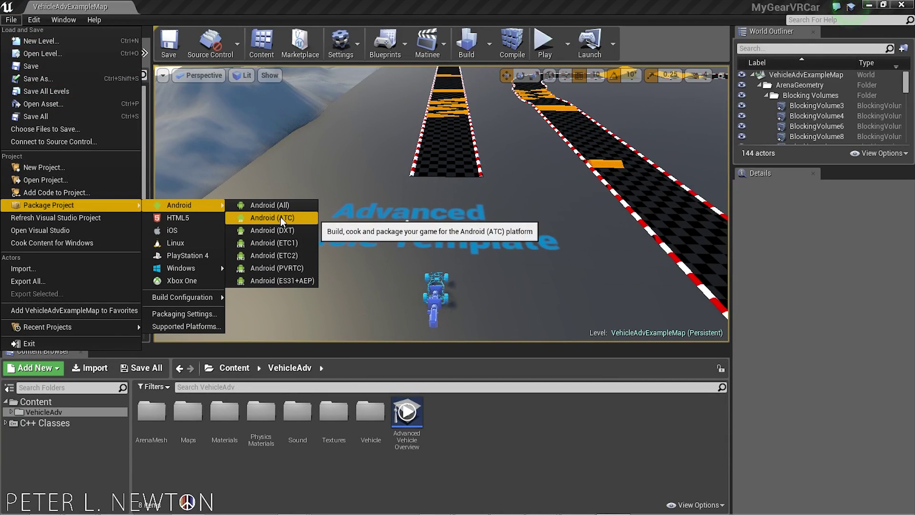
{"action": "left_click", "coordinate": [262, 218]}
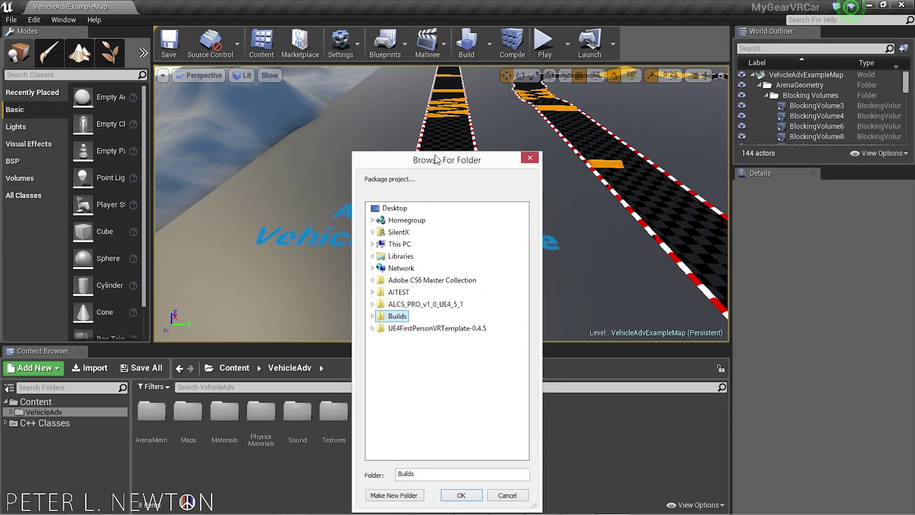
{"action": "left_click", "coordinate": [401, 403]}
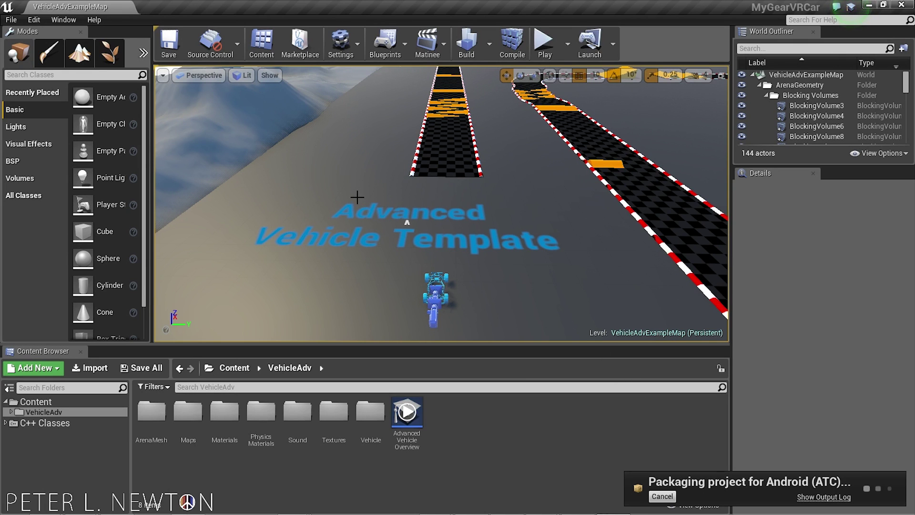
{"action": "right_click_drag", "start_coordinate": [357, 197], "coordinate": [356, 206]}
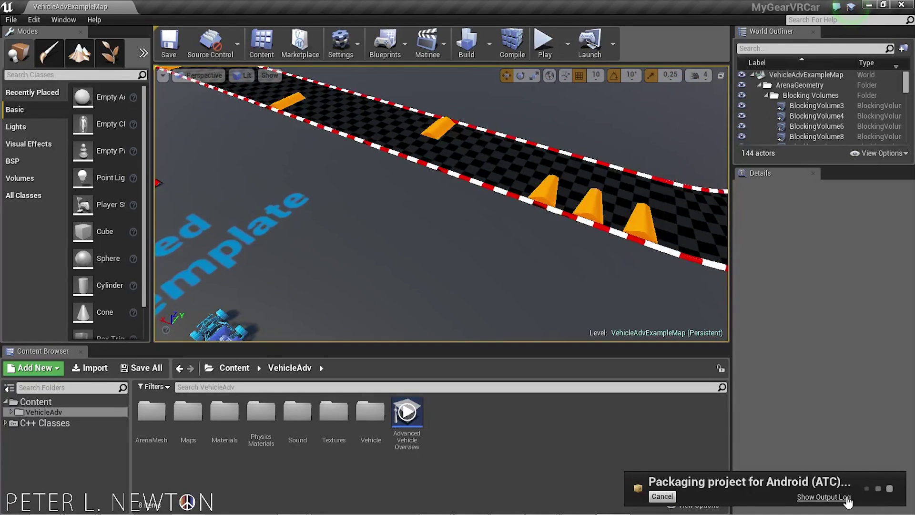
{"action": "left_click", "coordinate": [823, 496]}
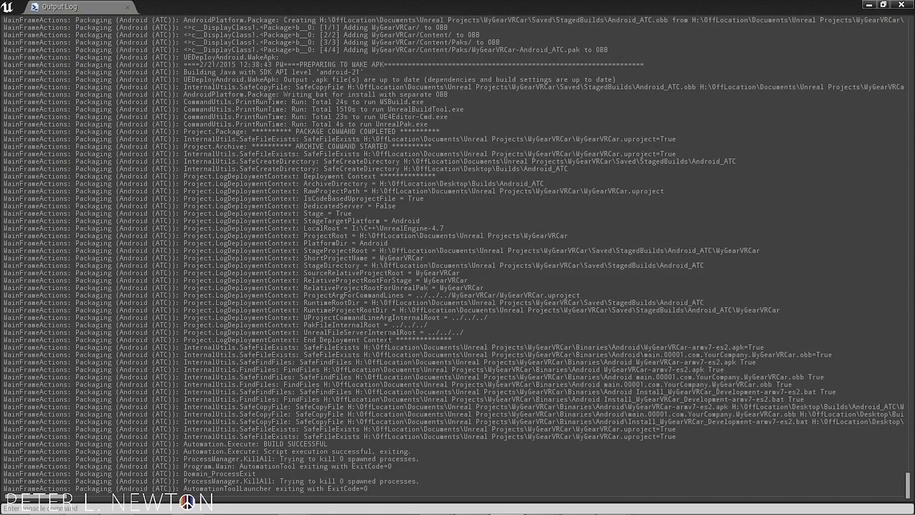
Bring the TeamViewer phone window onto the screen beside the output log.
{"action": "mouse_move", "coordinate": [540, 503]}
{"action": "left_click_drag", "start_coordinate": [0, 30], "coordinate": [141, 21]}
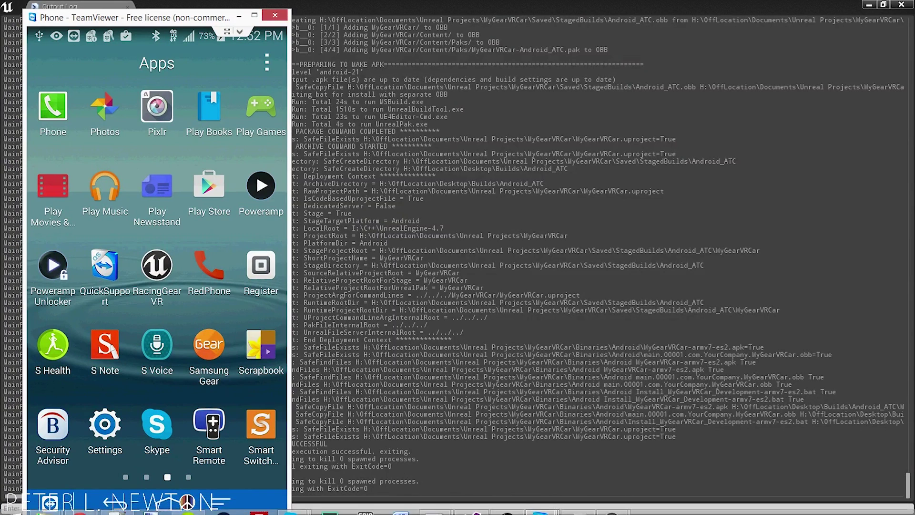
Navigate File Explorer to Desktop\Builds\Android_ATC.
{"action": "mouse_move", "coordinate": [44, 503]}
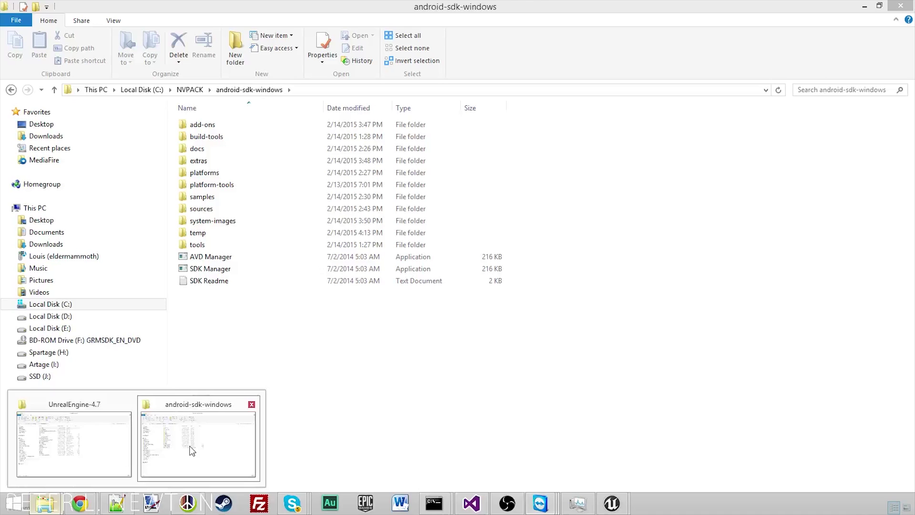
{"action": "left_click", "coordinate": [191, 448]}
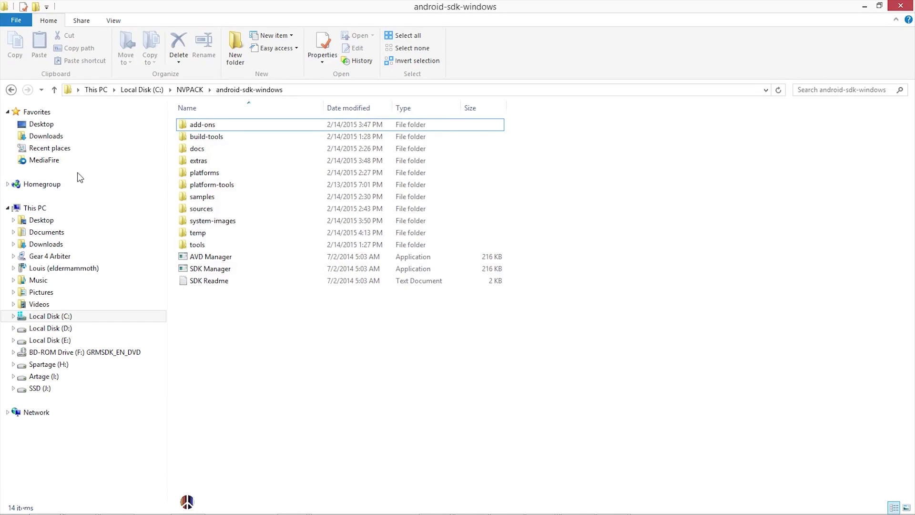
{"action": "left_click", "coordinate": [52, 124]}
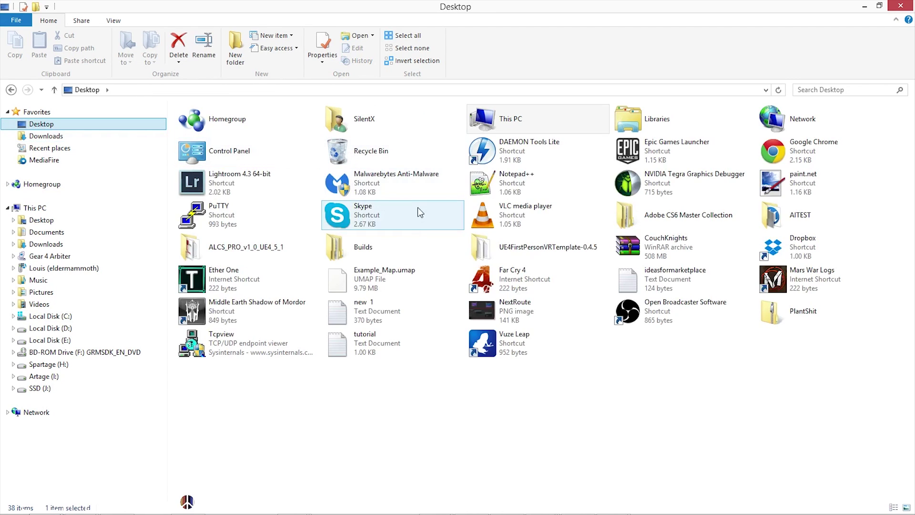
{"action": "double_click", "coordinate": [397, 250]}
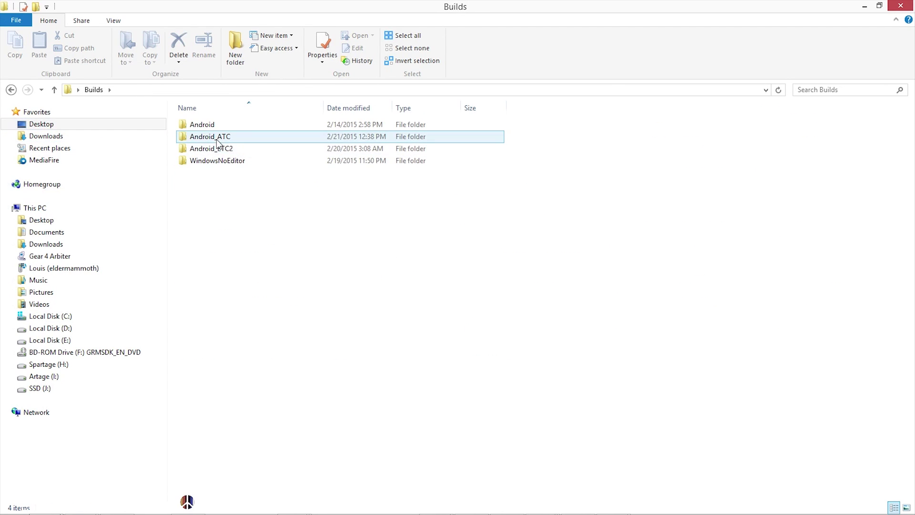
{"action": "double_click", "coordinate": [217, 138]}
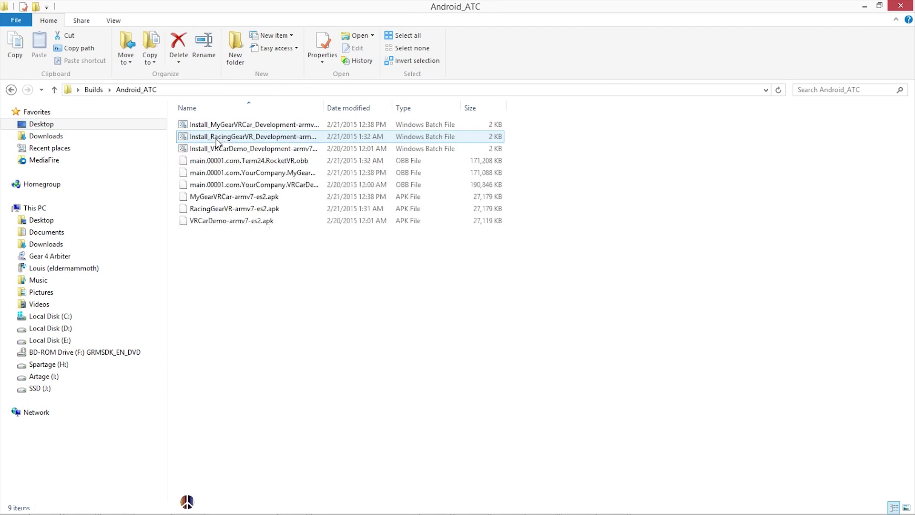
Sort by Date modified and run the Install_MyGearVRCar_Development-armv7-es2 batch file.
{"action": "left_click", "coordinate": [332, 109]}
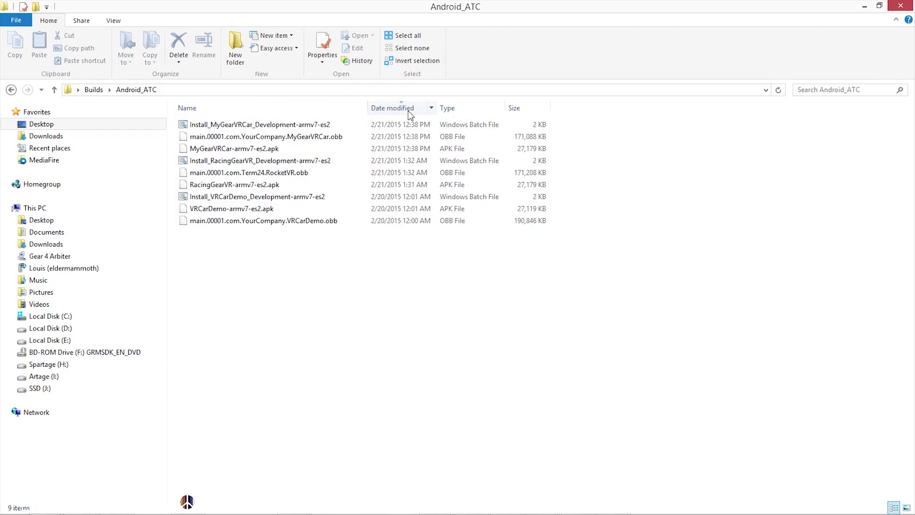
{"action": "left_click", "coordinate": [409, 110]}
{"action": "left_click", "coordinate": [405, 107]}
{"action": "left_click", "coordinate": [244, 128]}
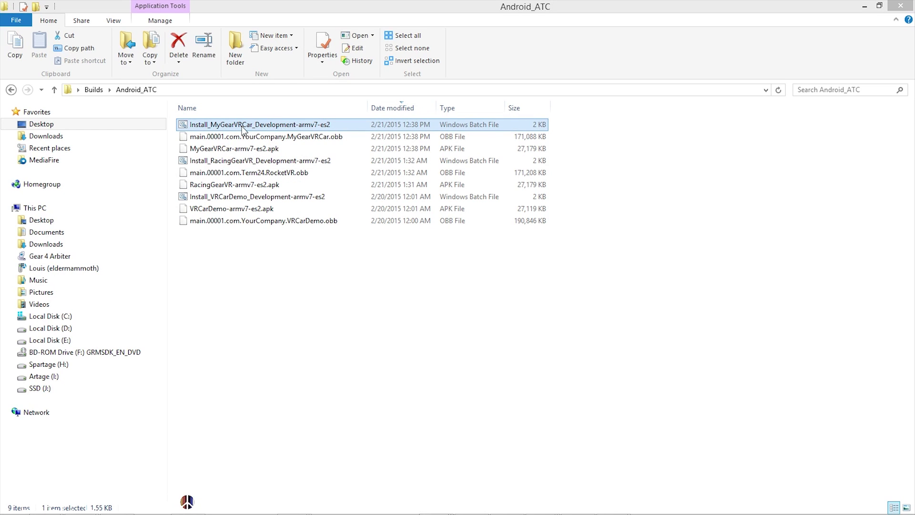
{"action": "double_click", "coordinate": [244, 128]}
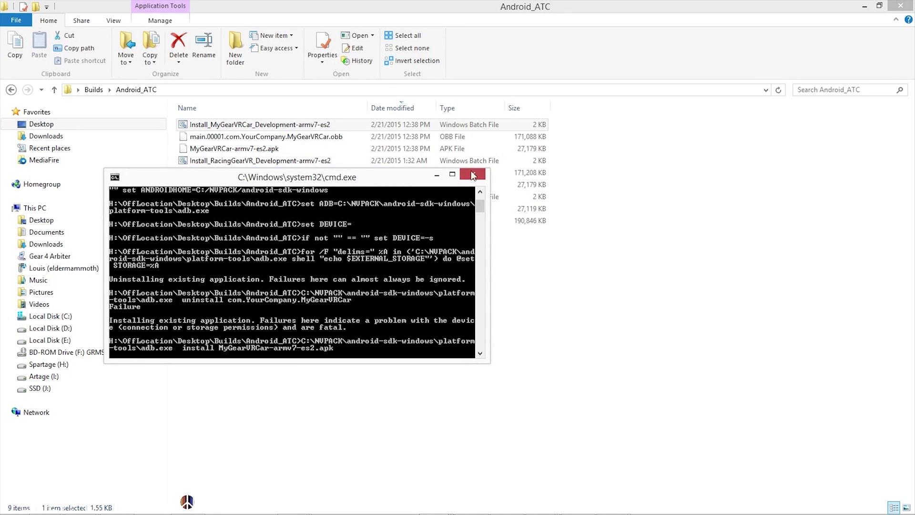
Restore and close the Explorer window, and move the command window away from the phone view.
{"action": "double_click", "coordinate": [313, 15]}
{"action": "left_click_drag", "start_coordinate": [360, 23], "coordinate": [536, 108]}
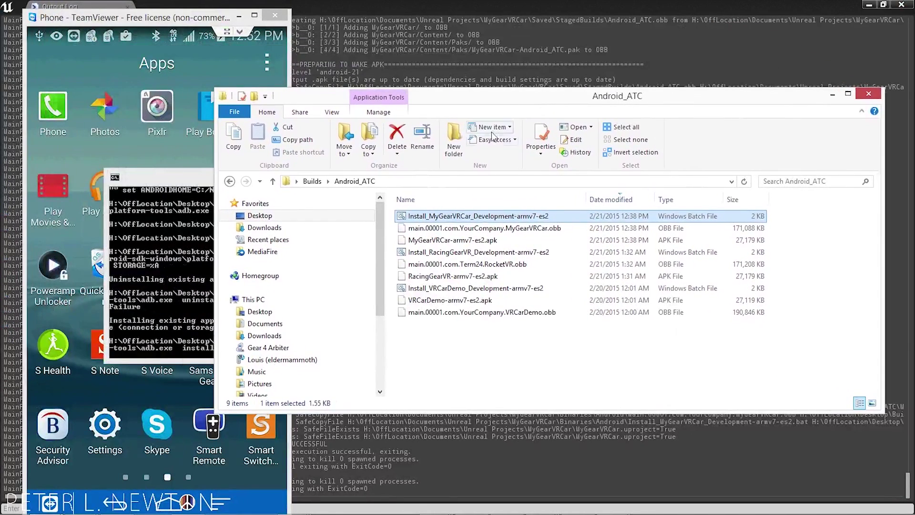
{"action": "left_click_drag", "start_coordinate": [354, 110], "coordinate": [386, 114]}
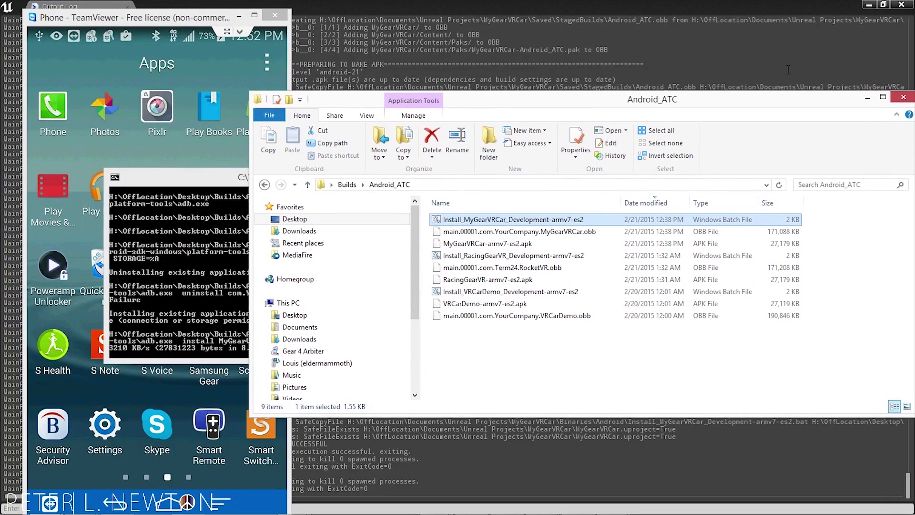
{"action": "left_click", "coordinate": [869, 95]}
{"action": "left_click_drag", "start_coordinate": [305, 178], "coordinate": [545, 176]}
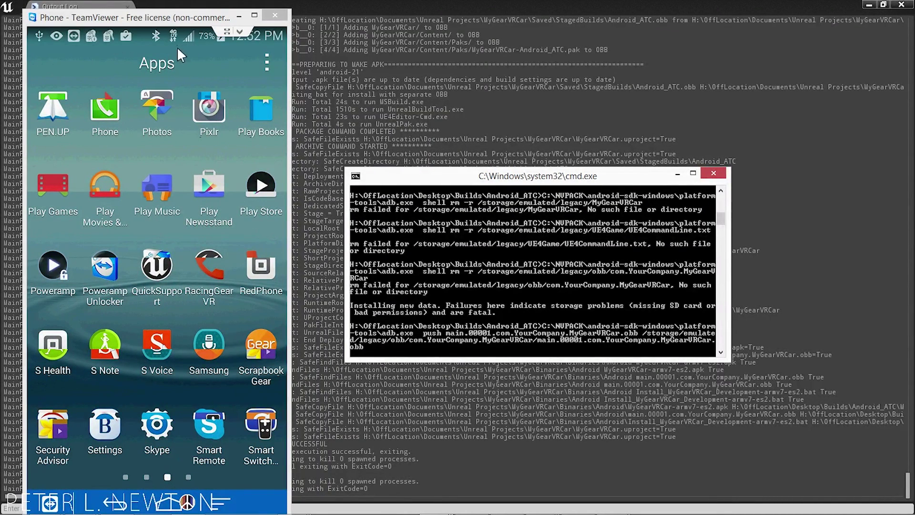
Shift and slightly widen the TeamViewer phone window, then return the phone to its home screen.
{"action": "left_click_drag", "start_coordinate": [188, 18], "coordinate": [201, 18]}
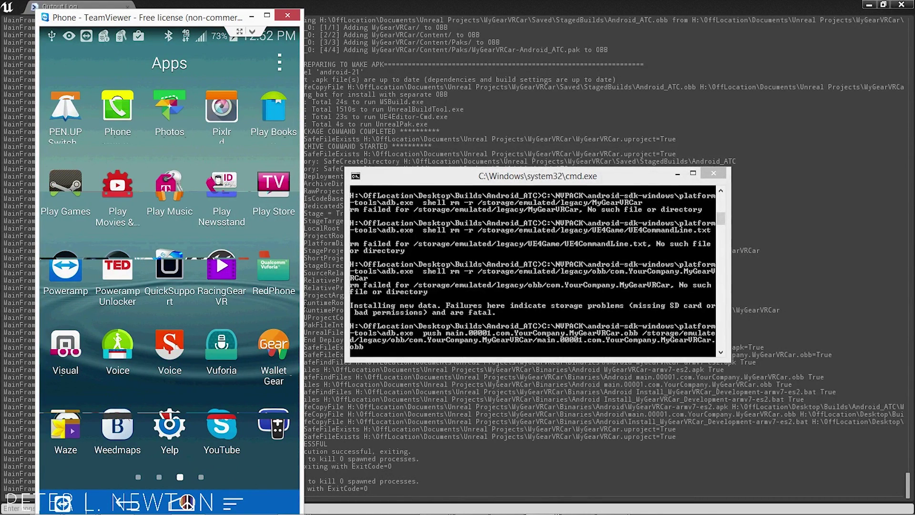
{"action": "left_click_drag", "start_coordinate": [304, 306], "coordinate": [309, 306]}
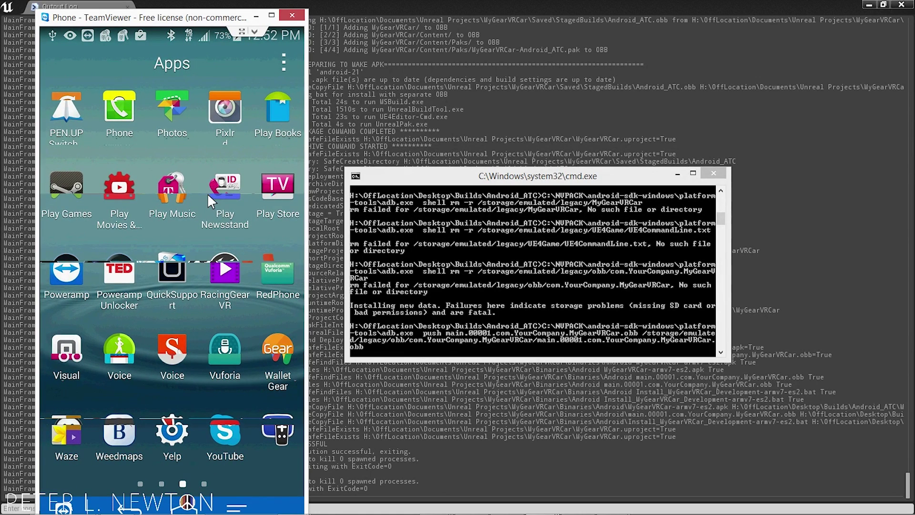
{"action": "left_click", "coordinate": [226, 501]}
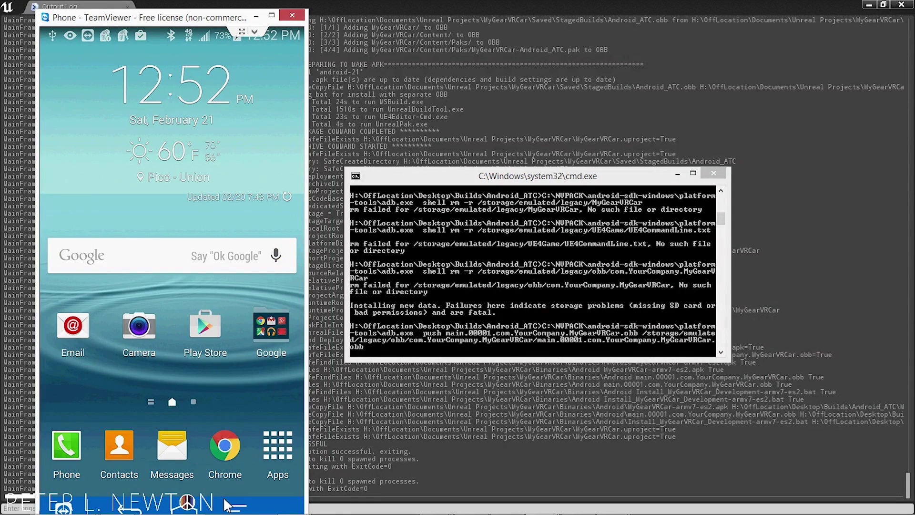
{"action": "left_click", "coordinate": [278, 445]}
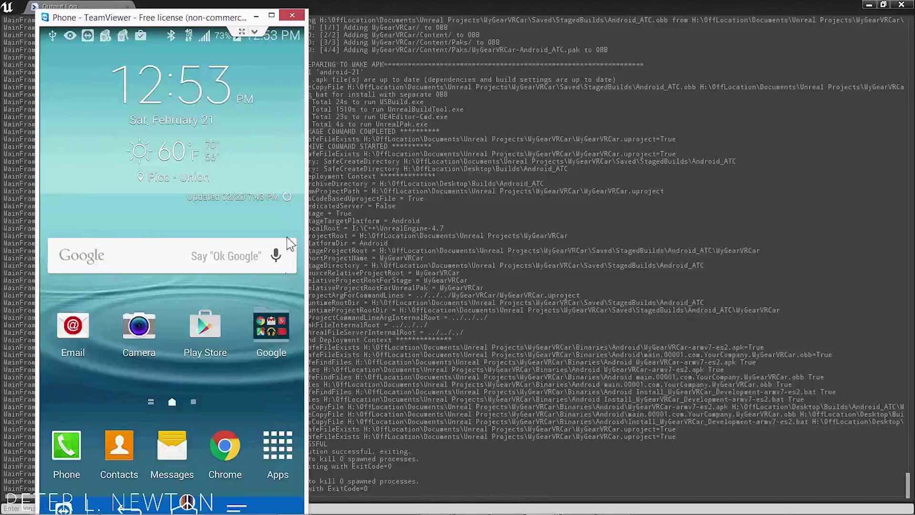
Launch the RacingGear VR app from the phone's app list.
{"action": "left_click", "coordinate": [275, 458]}
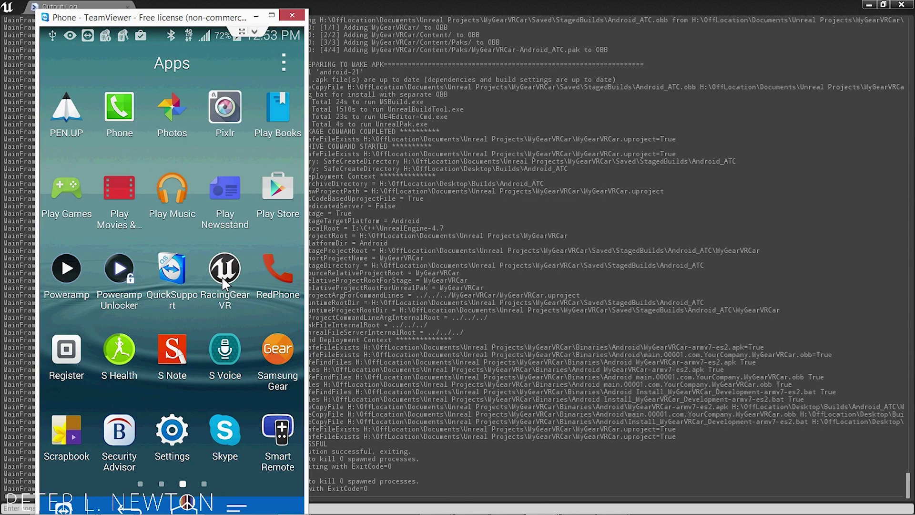
{"action": "left_click", "coordinate": [219, 287]}
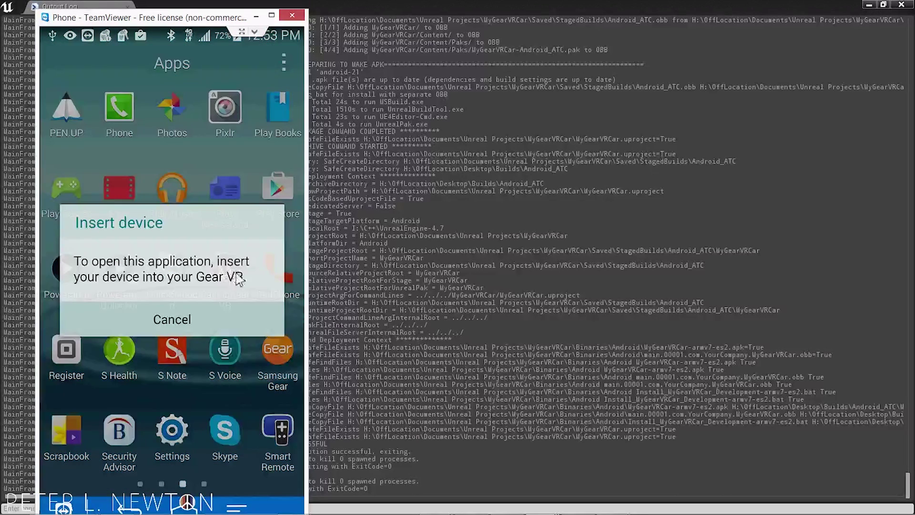